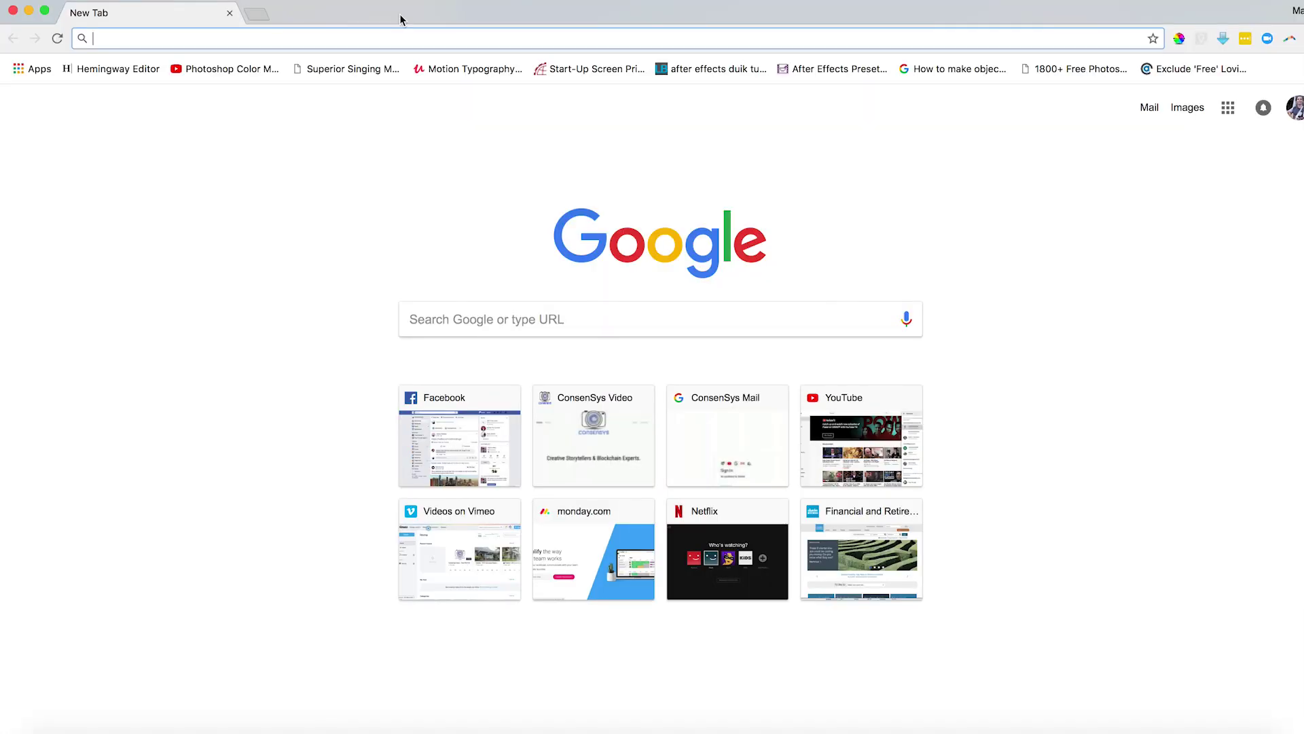
Load the metamask.io website from the address bar.
text(metamask.io)
key(Return)
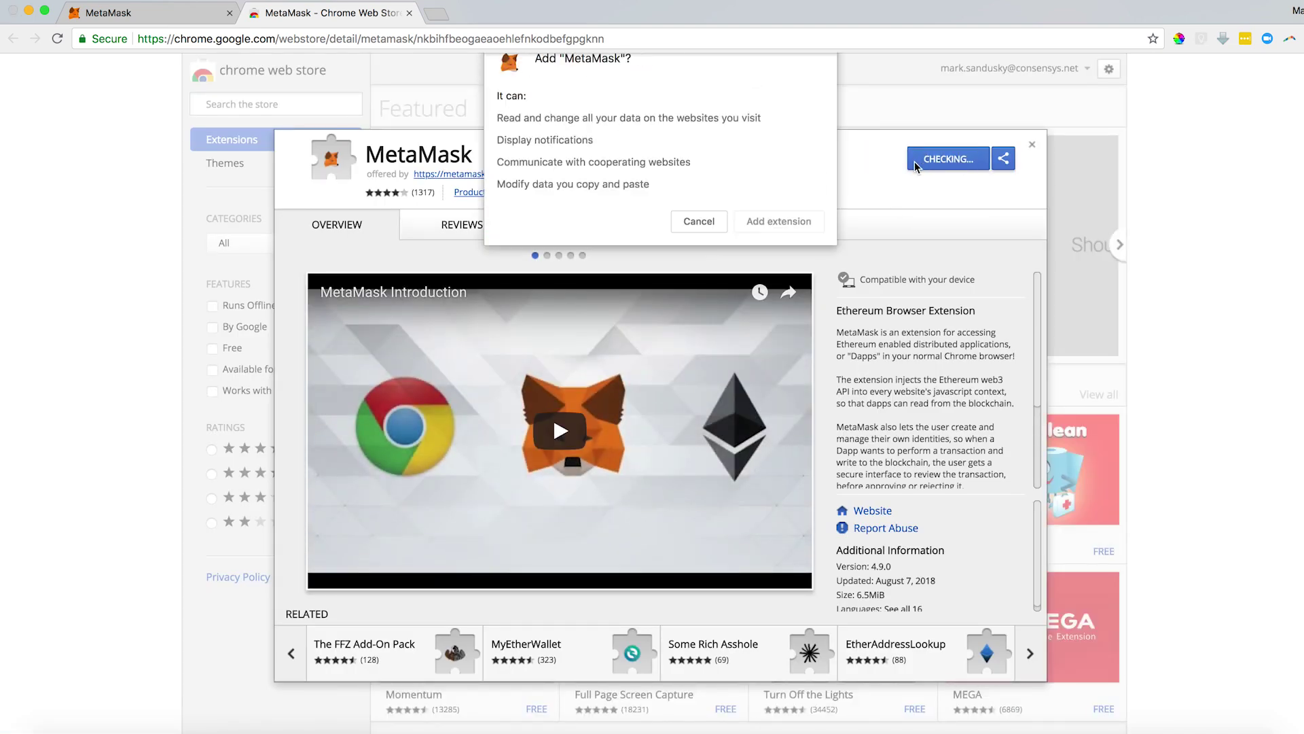
Add the MetaMask extension to Chrome and open the wallet.
click(775, 231)
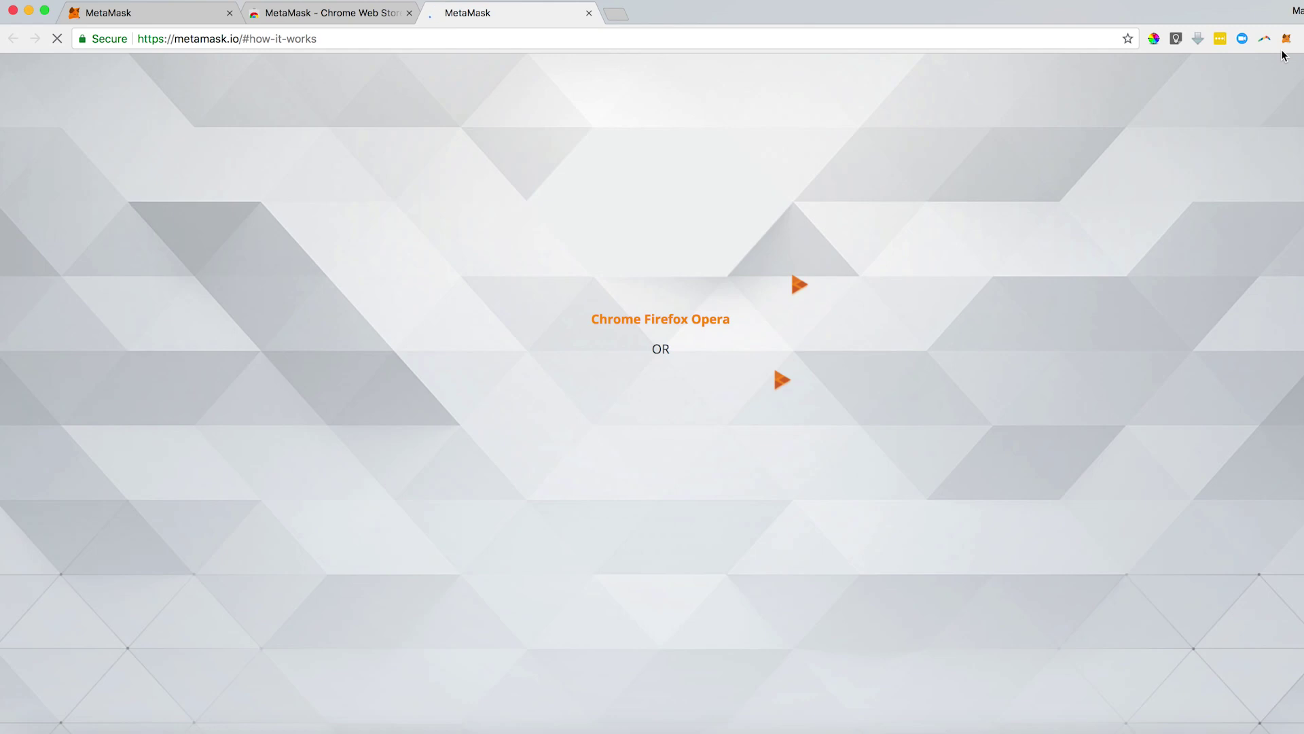
click(1286, 39)
click(1176, 426)
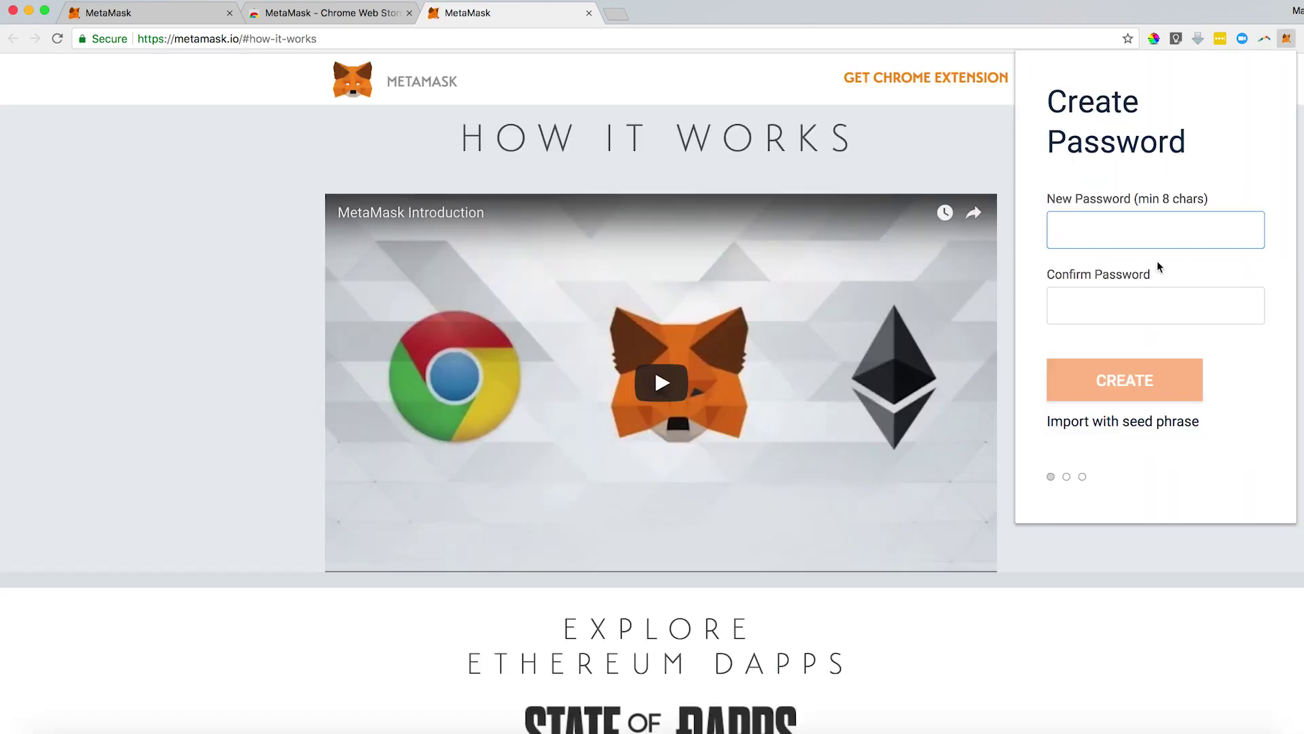
Create the wallet with a matching 8-character password.
click(1155, 234)
text(123456)
key(Tab)
text(12345678)
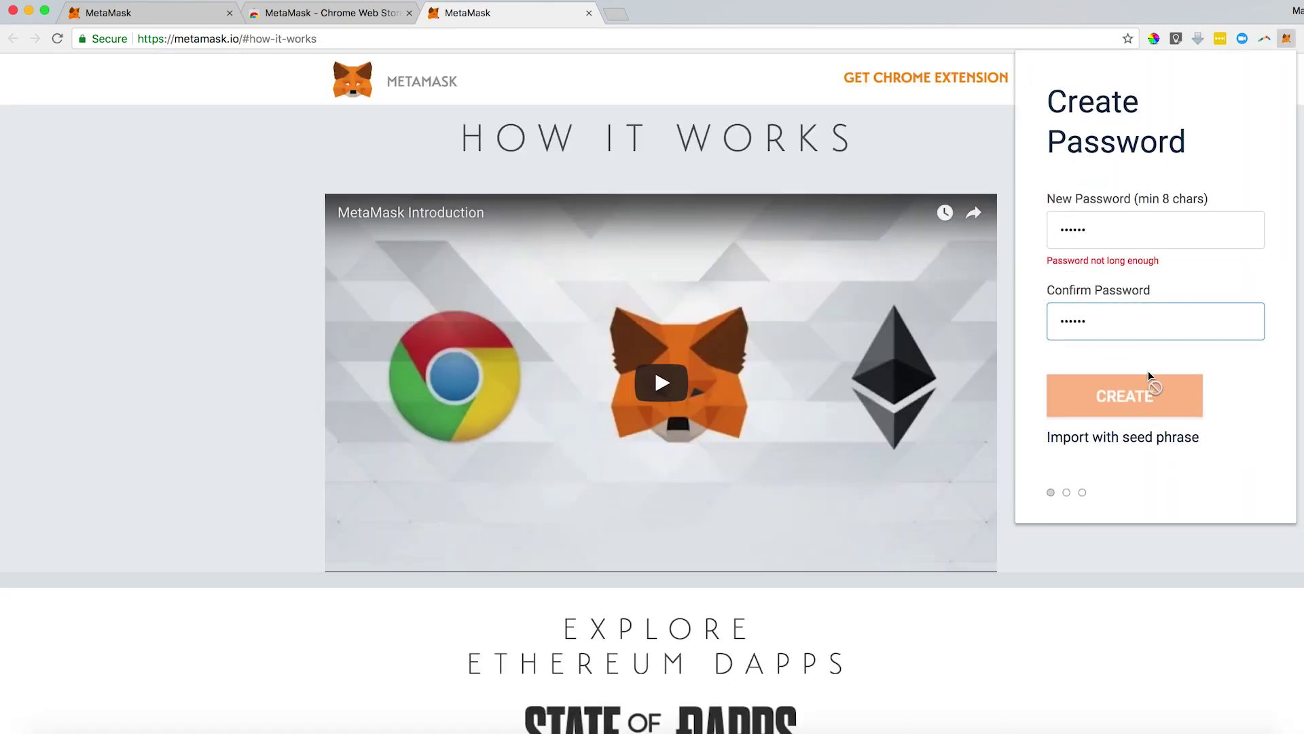
click(1114, 239)
text(78)
click(1134, 397)
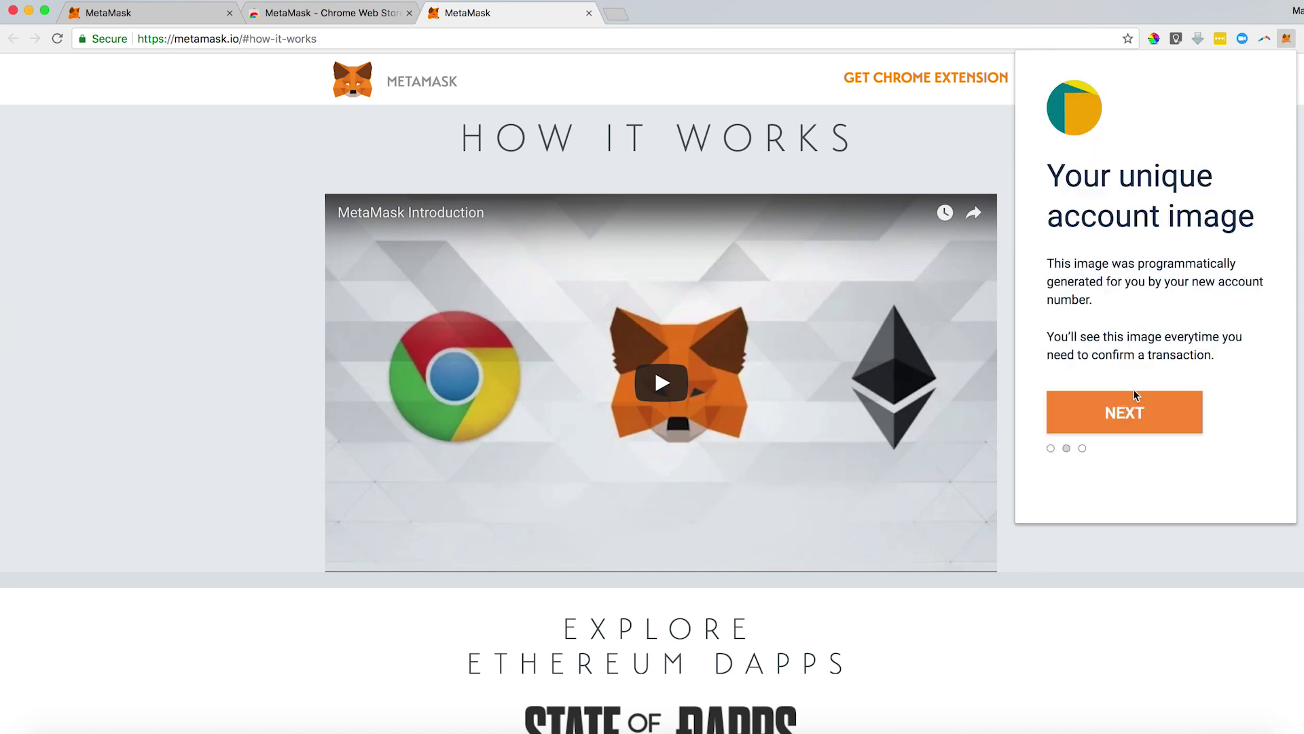
Skip the account image page and accept the Terms of Use.
click(1125, 411)
scroll(1144, 333, down, 10)
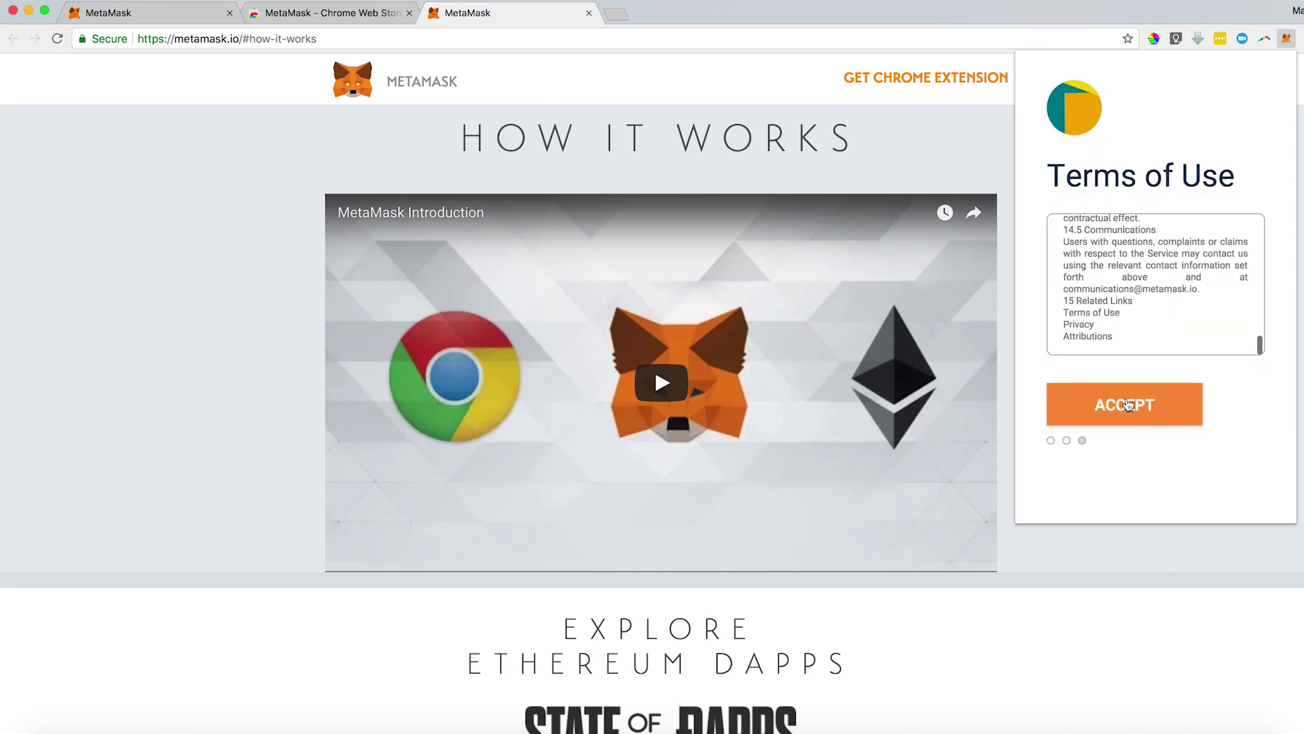
click(1125, 405)
Accept the Privacy Notice and phishing warning, then reveal the secret backup words.
click(1123, 394)
scroll(1155, 339, down, 5)
click(1147, 442)
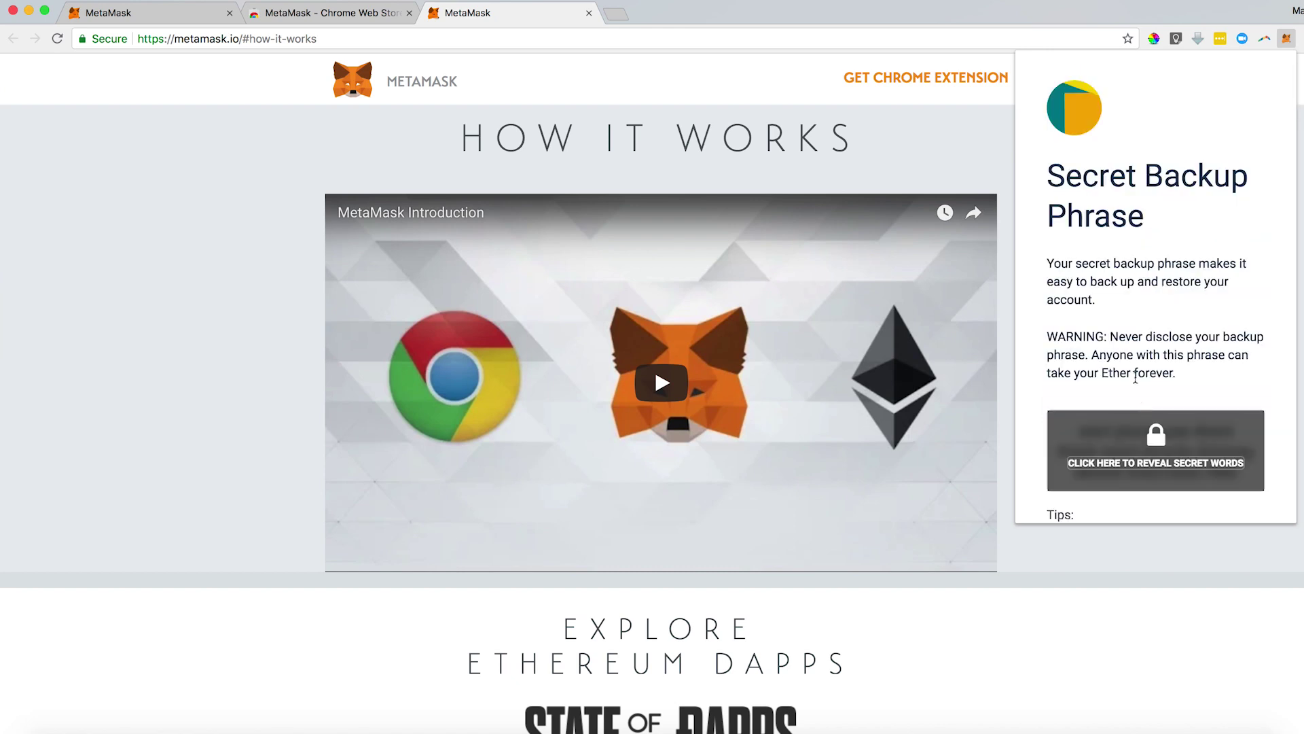
scroll(1137, 379, down, 4)
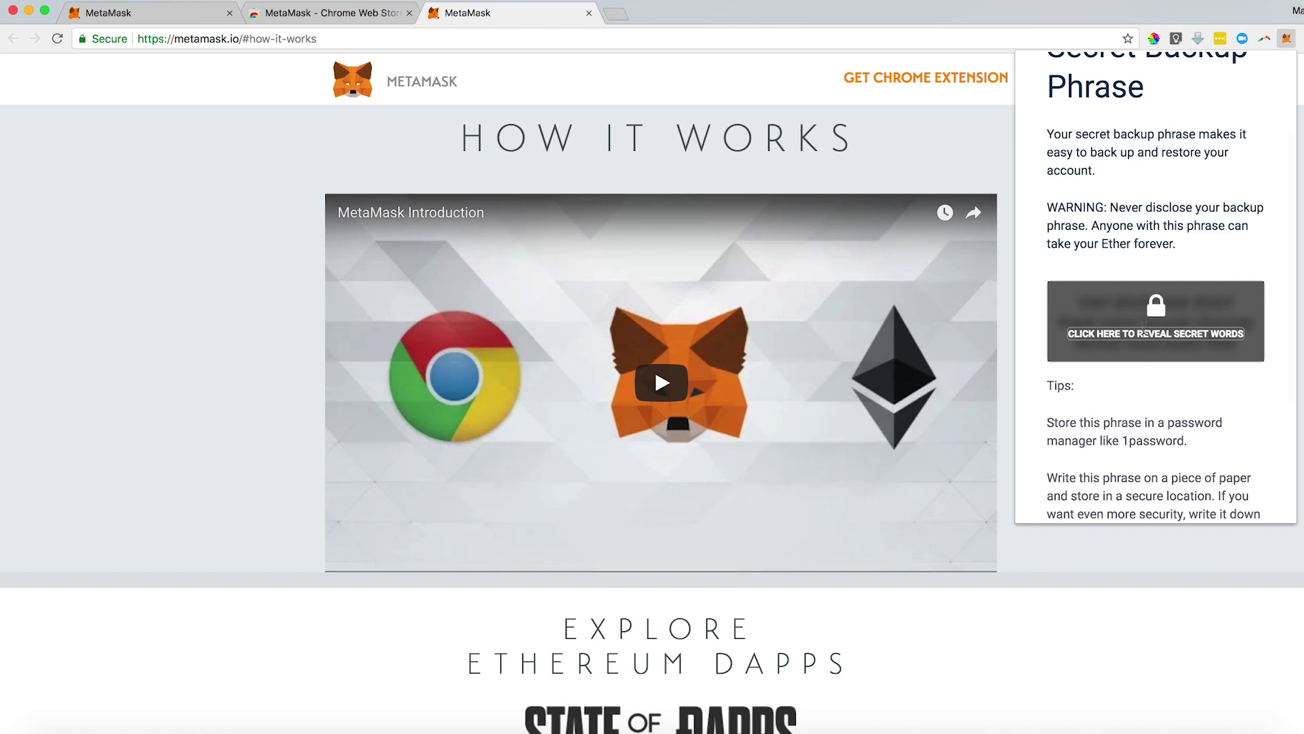
scroll(1144, 328, down, 2)
click(1133, 259)
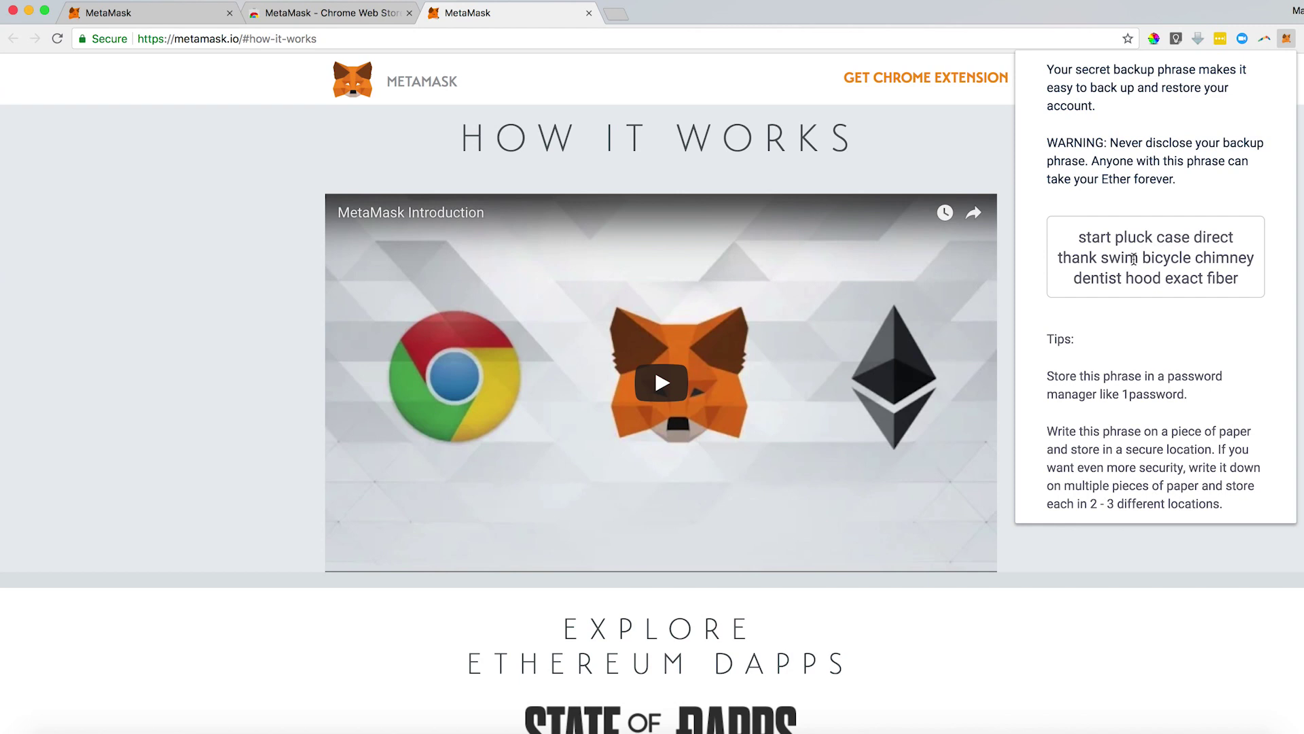
scroll(1189, 163, down, 3)
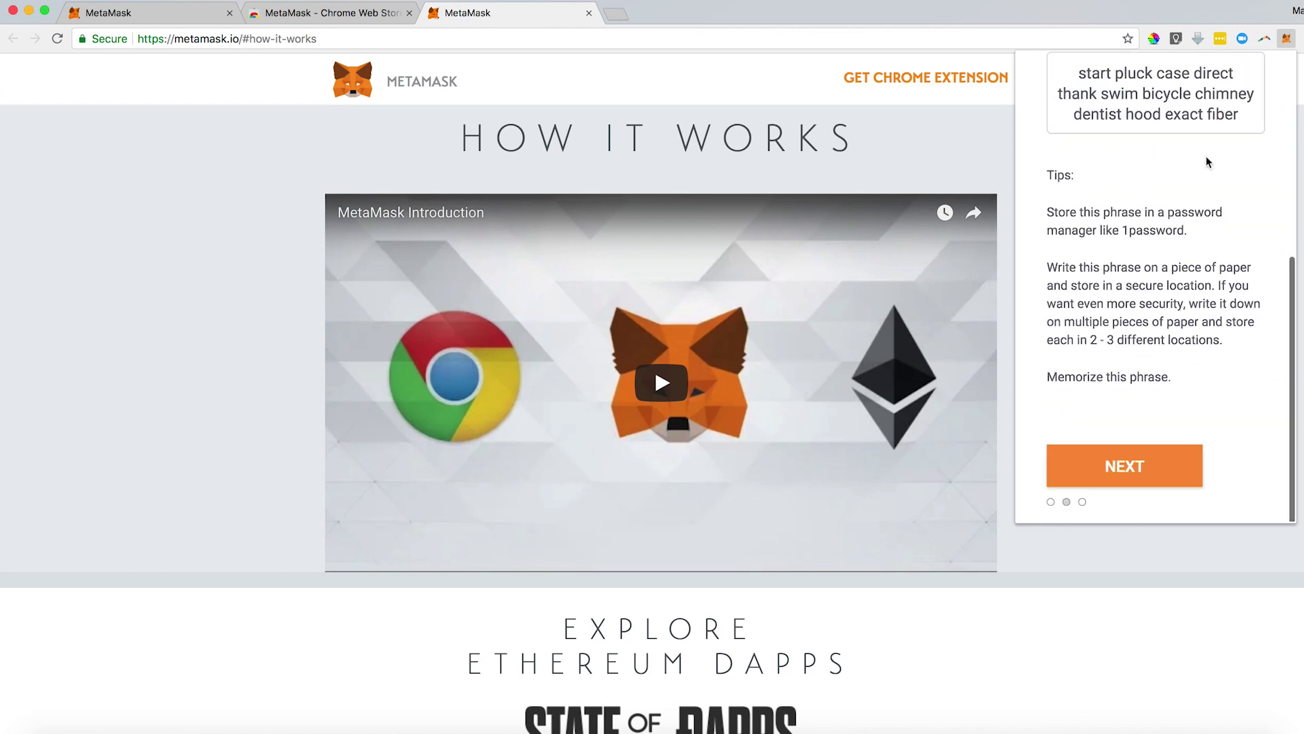
Select the first four backup phrase words in their original order.
click(1144, 478)
scroll(1147, 299, up, 3)
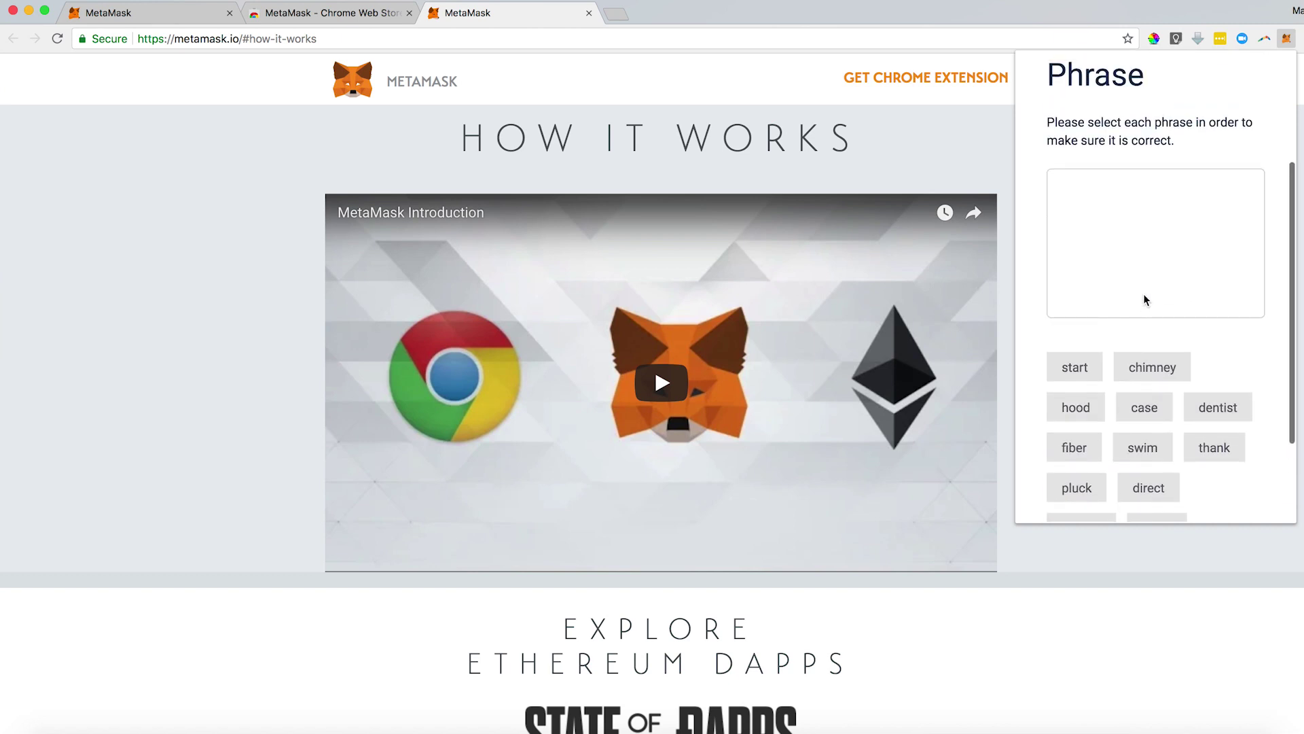
click(1076, 370)
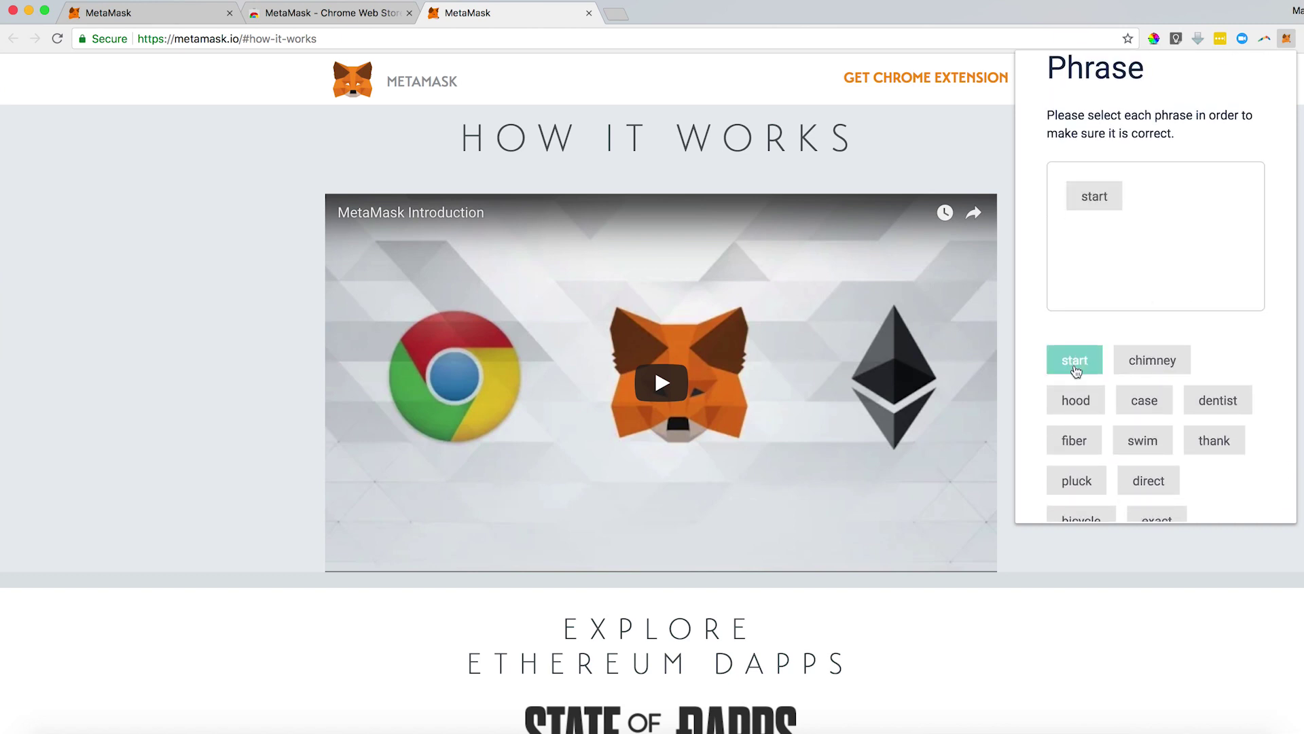
click(1084, 484)
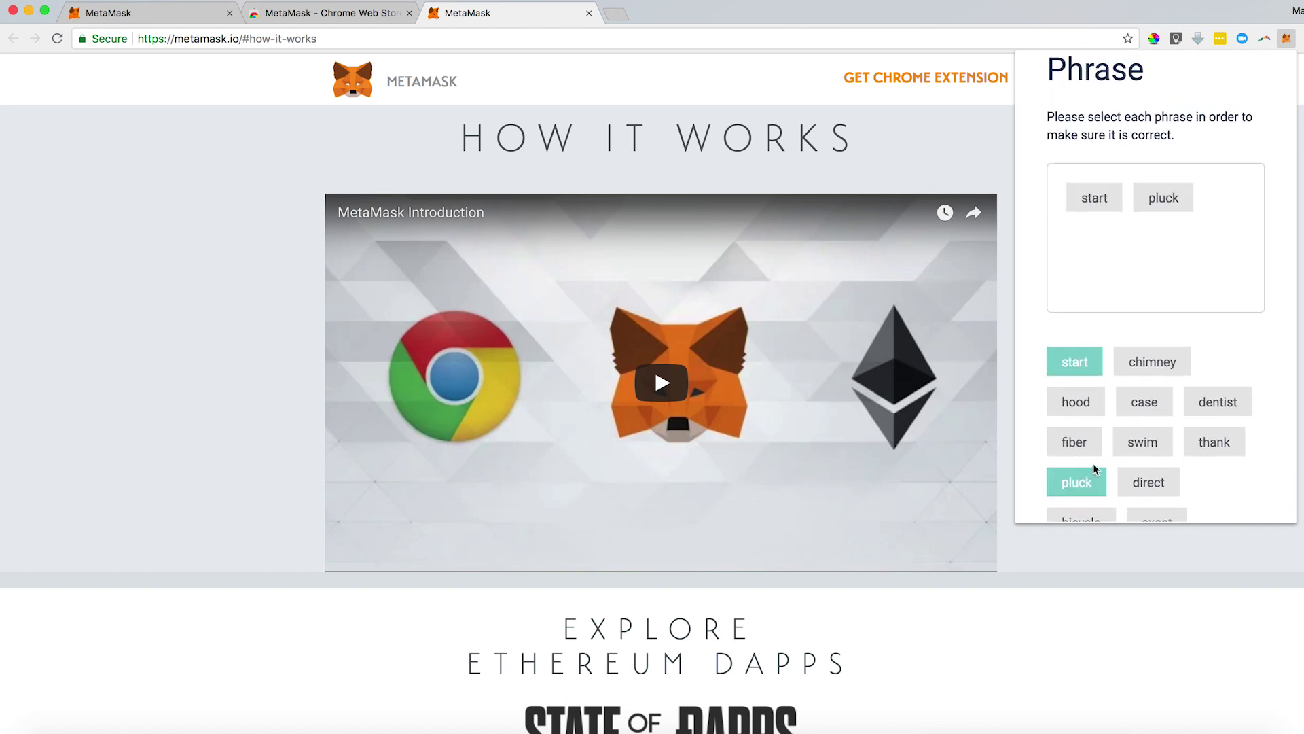
click(1152, 402)
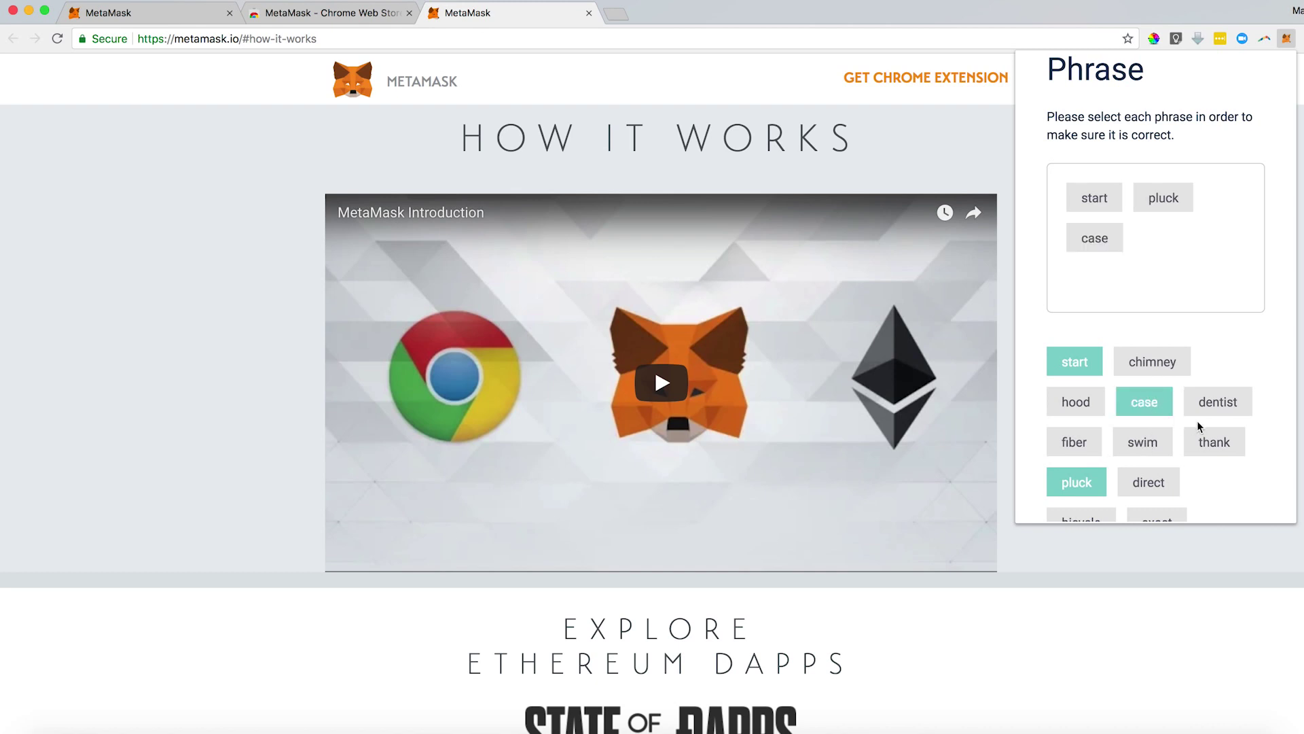
scroll(1193, 426, down, 1)
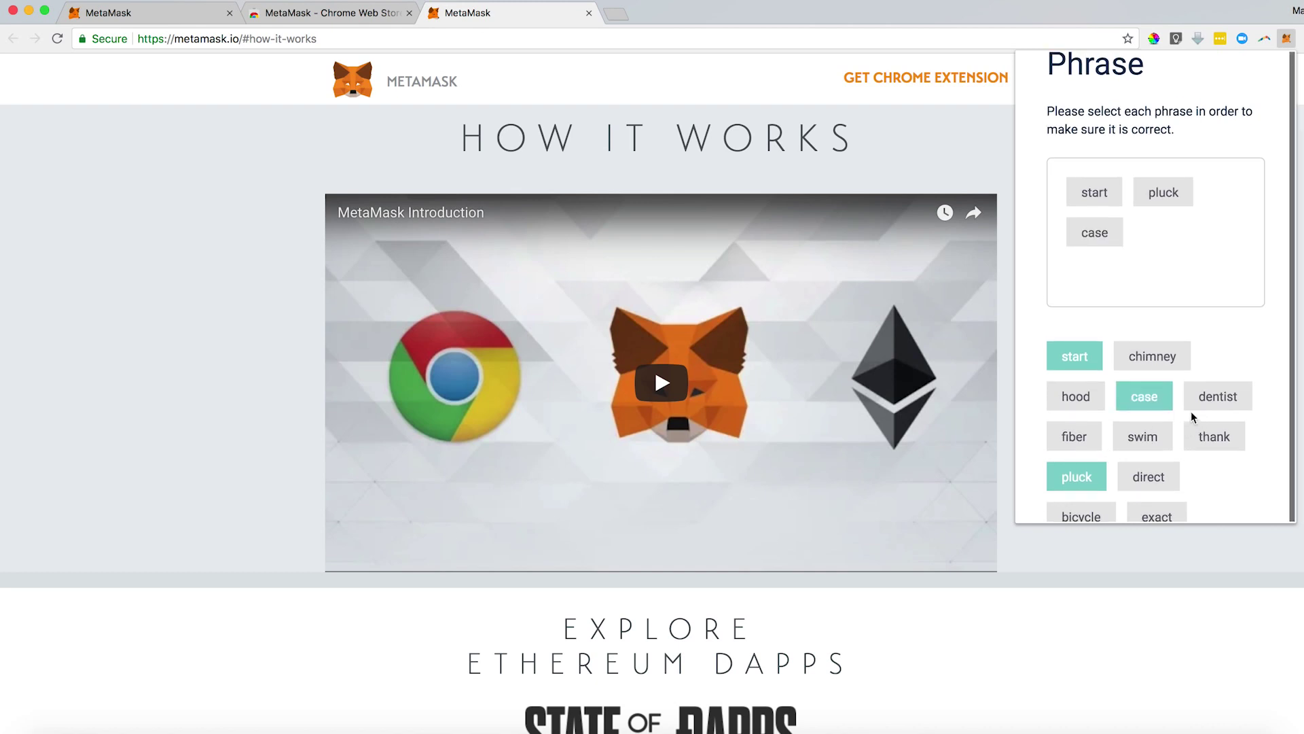
scroll(1191, 410, up, 1)
scroll(1192, 410, down, 1)
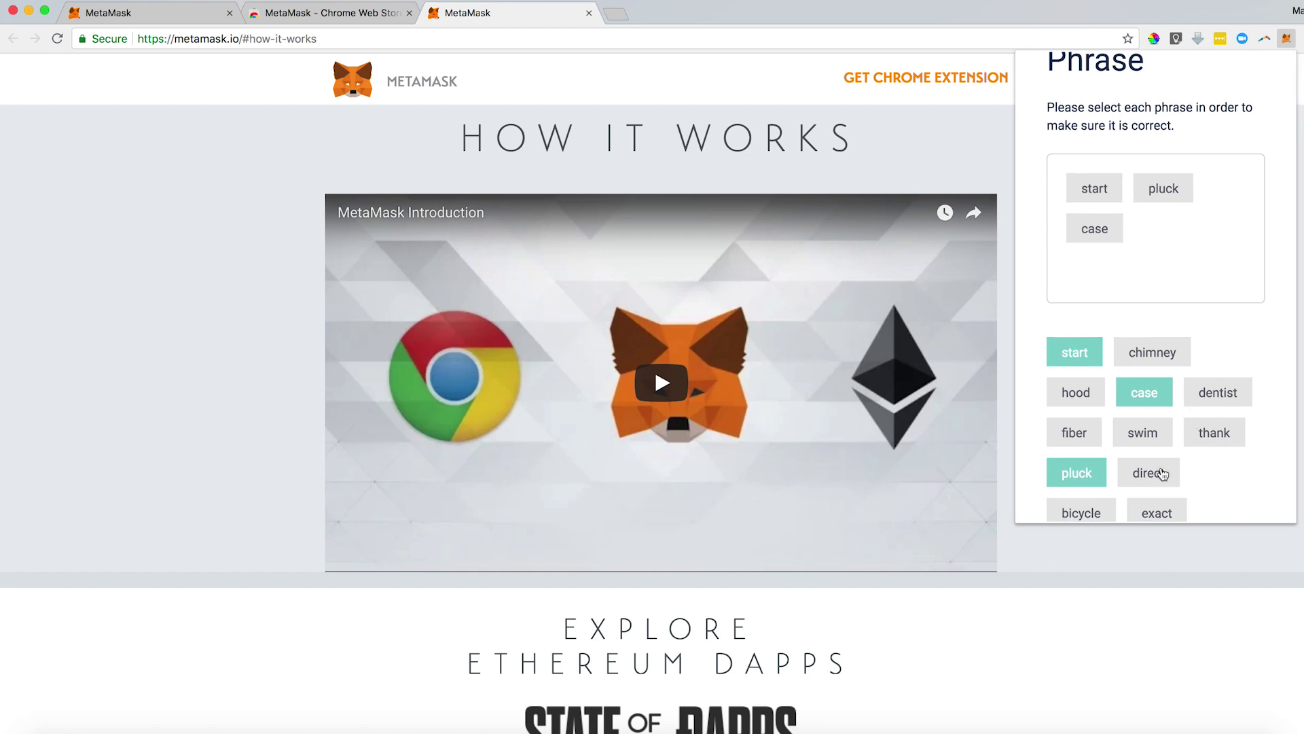
click(1159, 473)
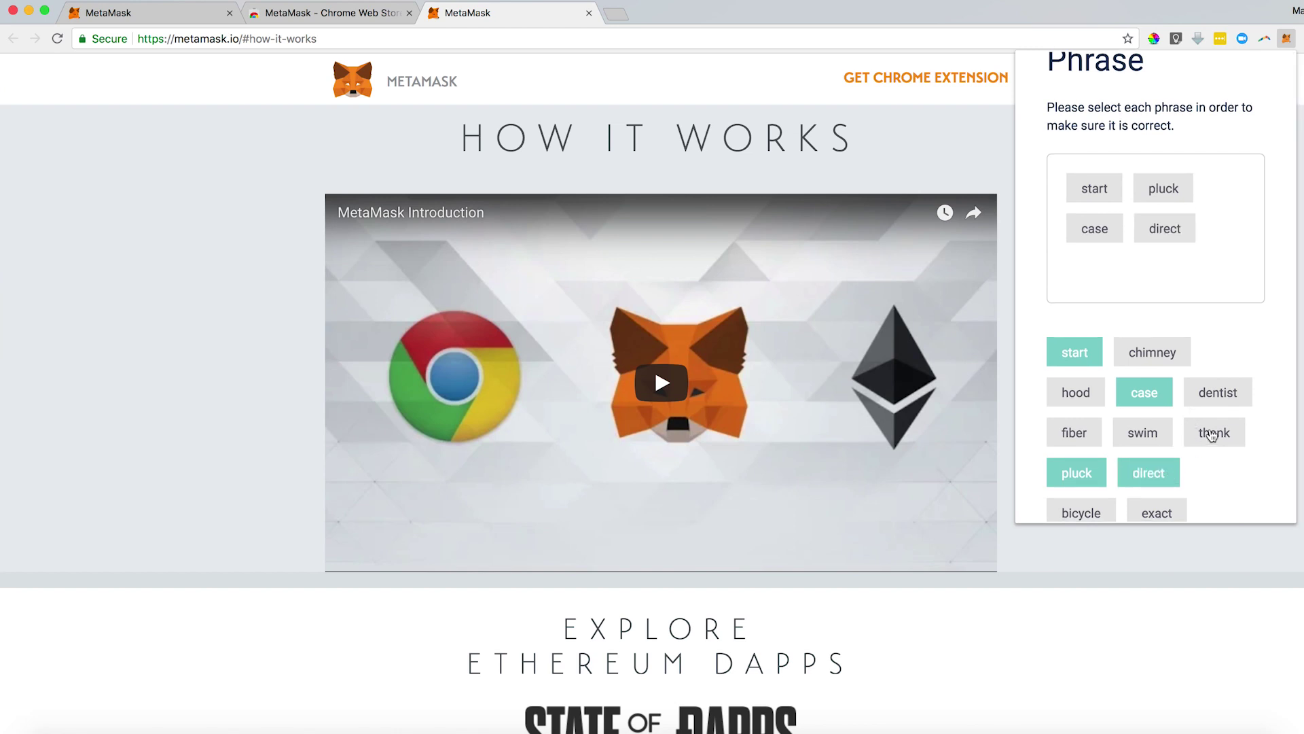
Select the remaining eight words in order and confirm the backup phrase.
click(1213, 434)
click(1157, 441)
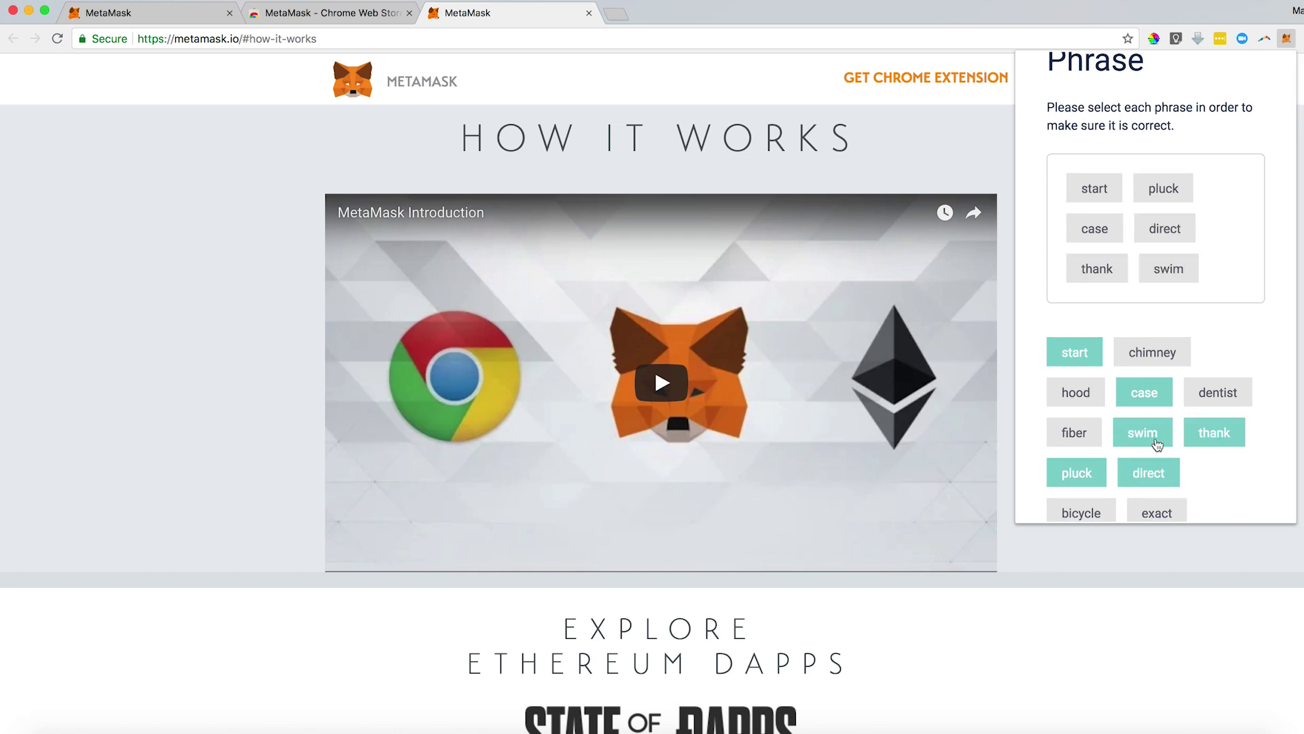
click(1096, 517)
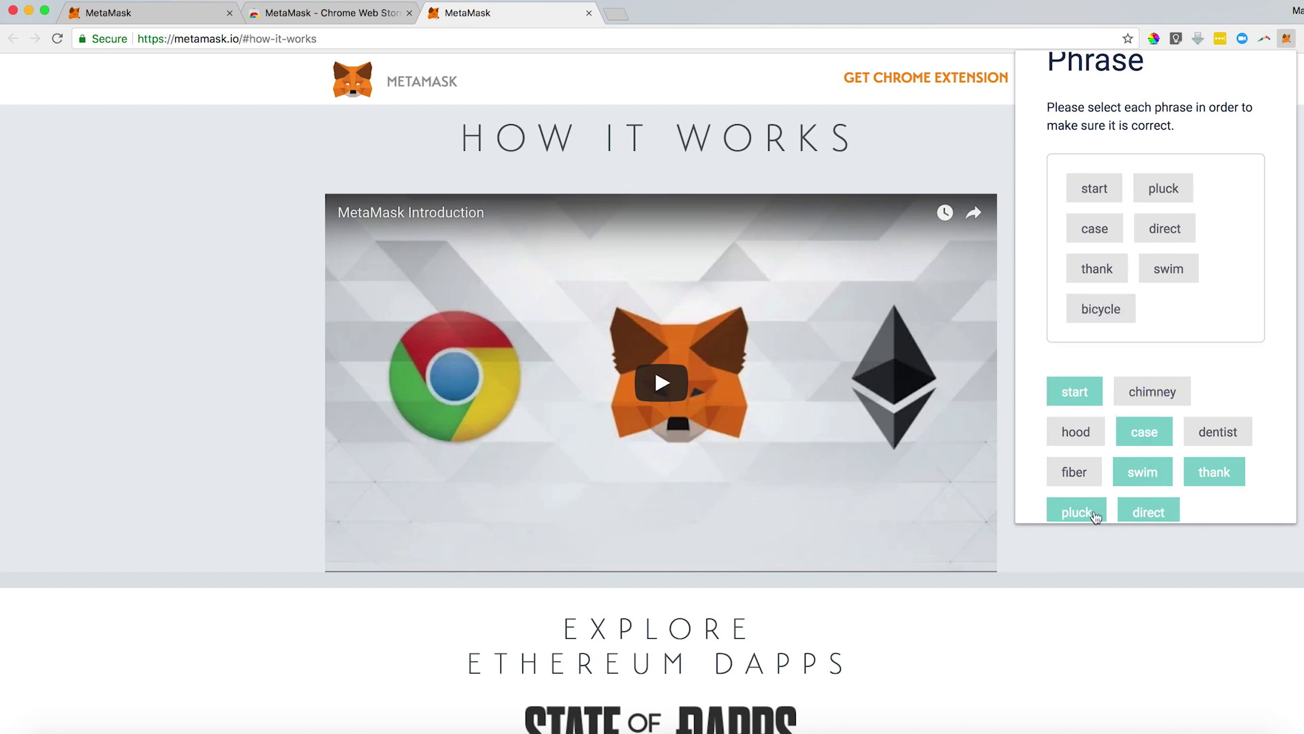
click(1151, 392)
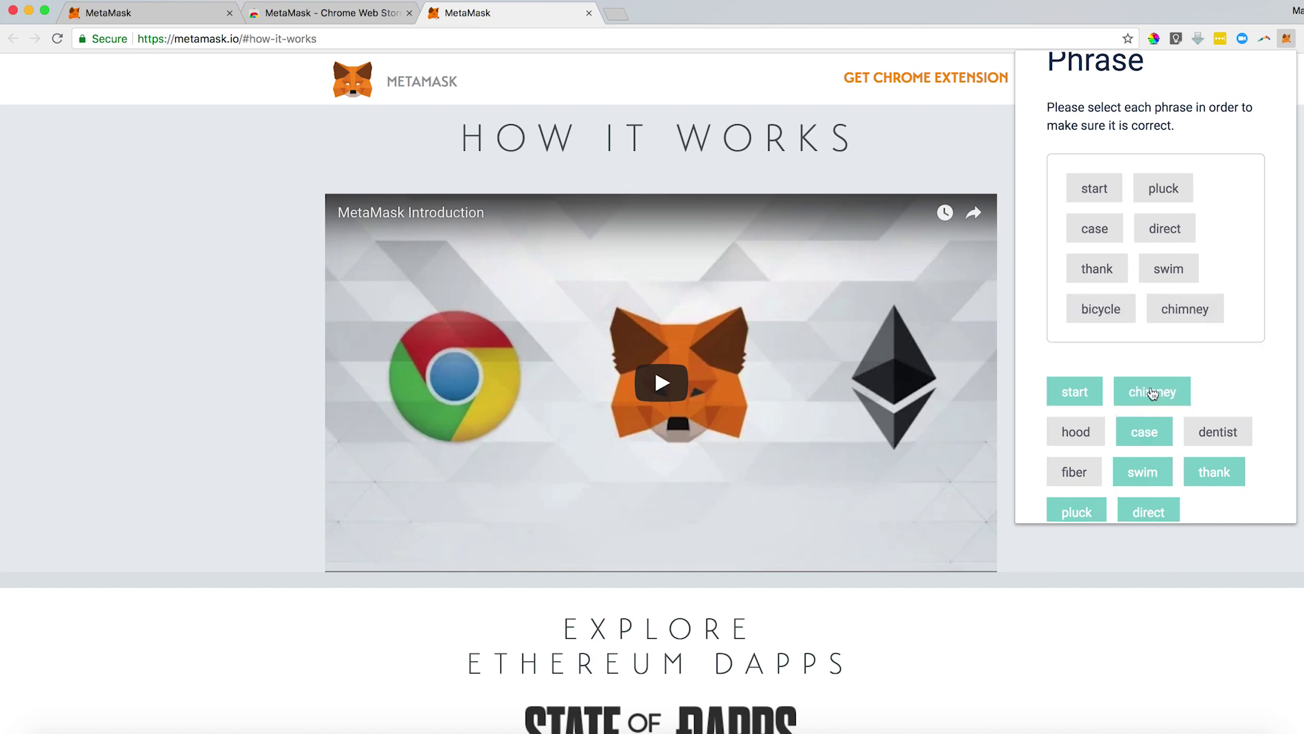
click(1200, 443)
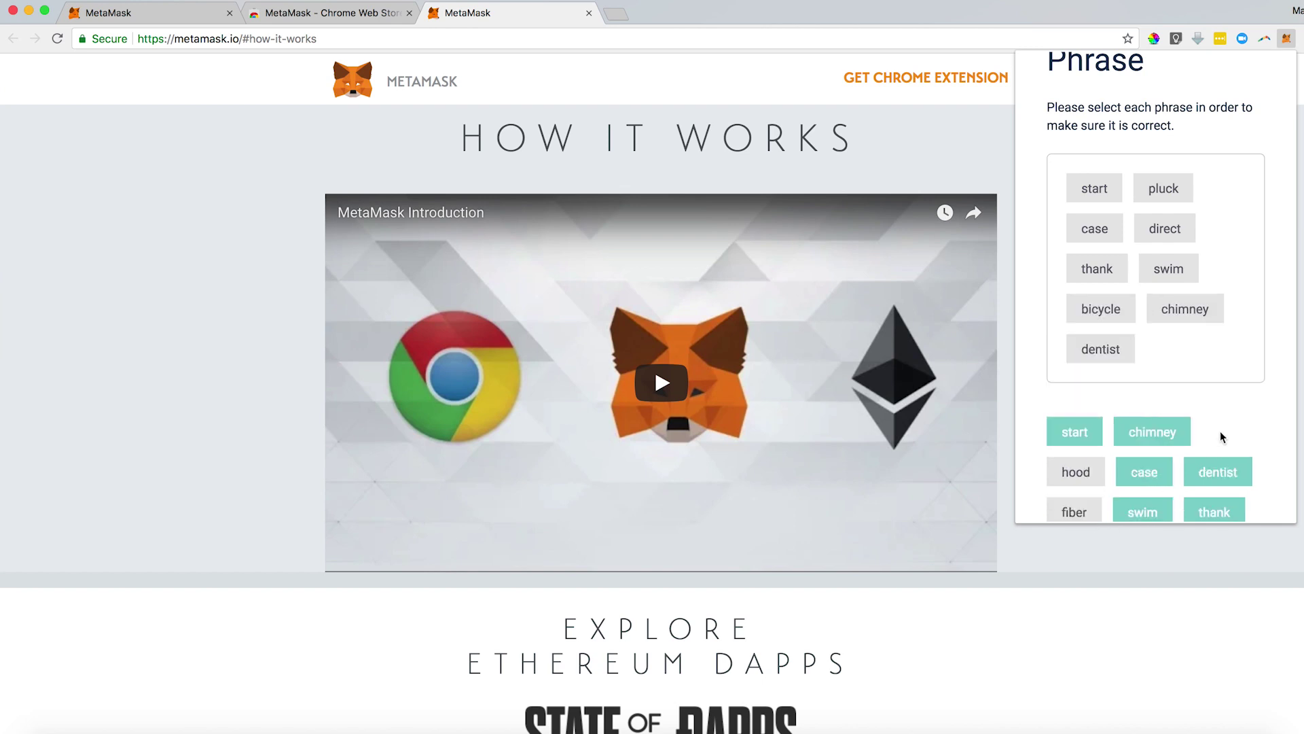
click(1071, 483)
scroll(1078, 480, down, 2)
scroll(1078, 479, down, 2)
click(1158, 381)
click(1071, 344)
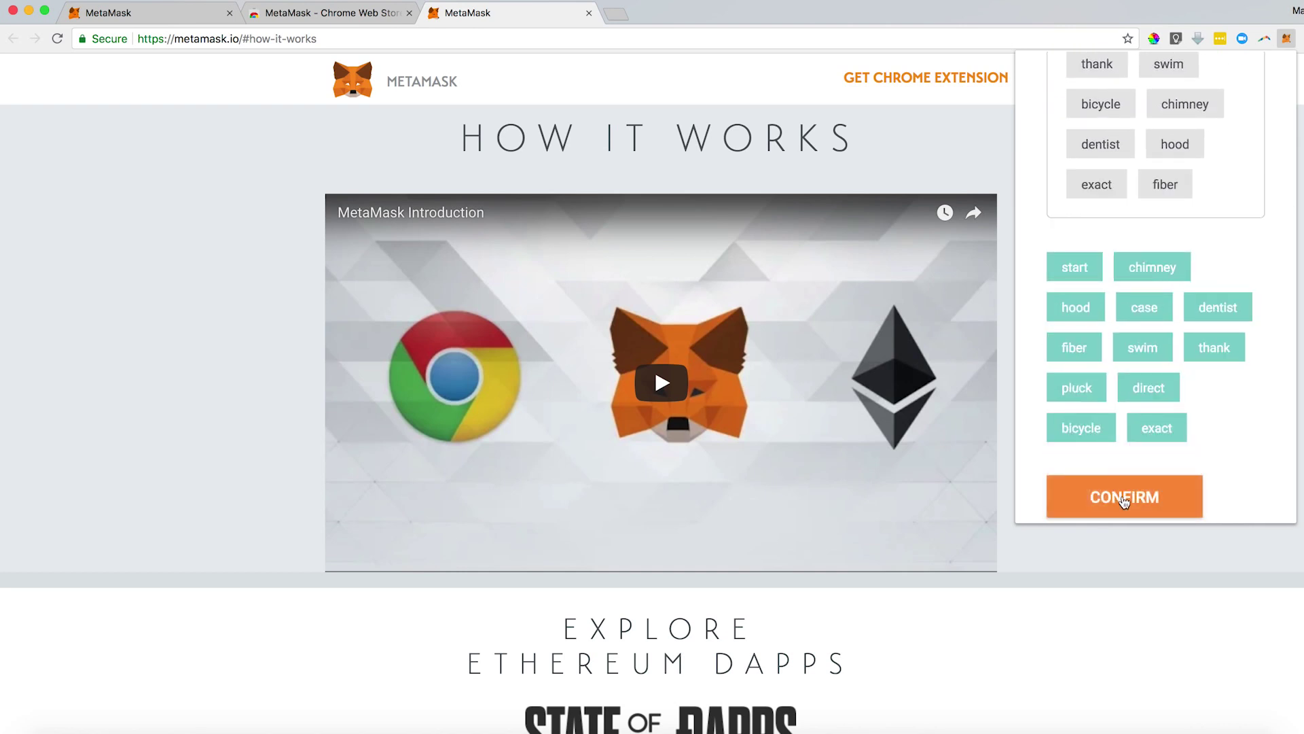
click(1121, 495)
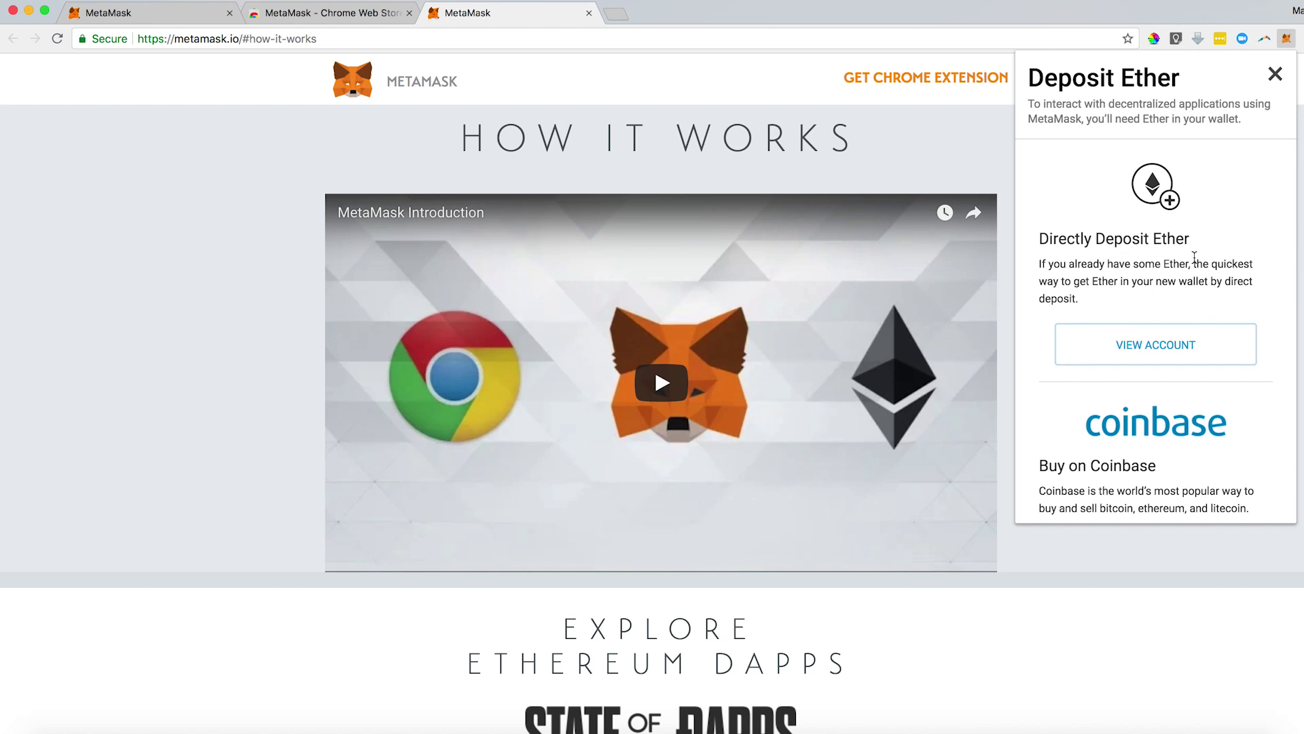
Look at buying Ether on Coinbase, then close that tab and reopen MetaMask.
scroll(1194, 257, down, 5)
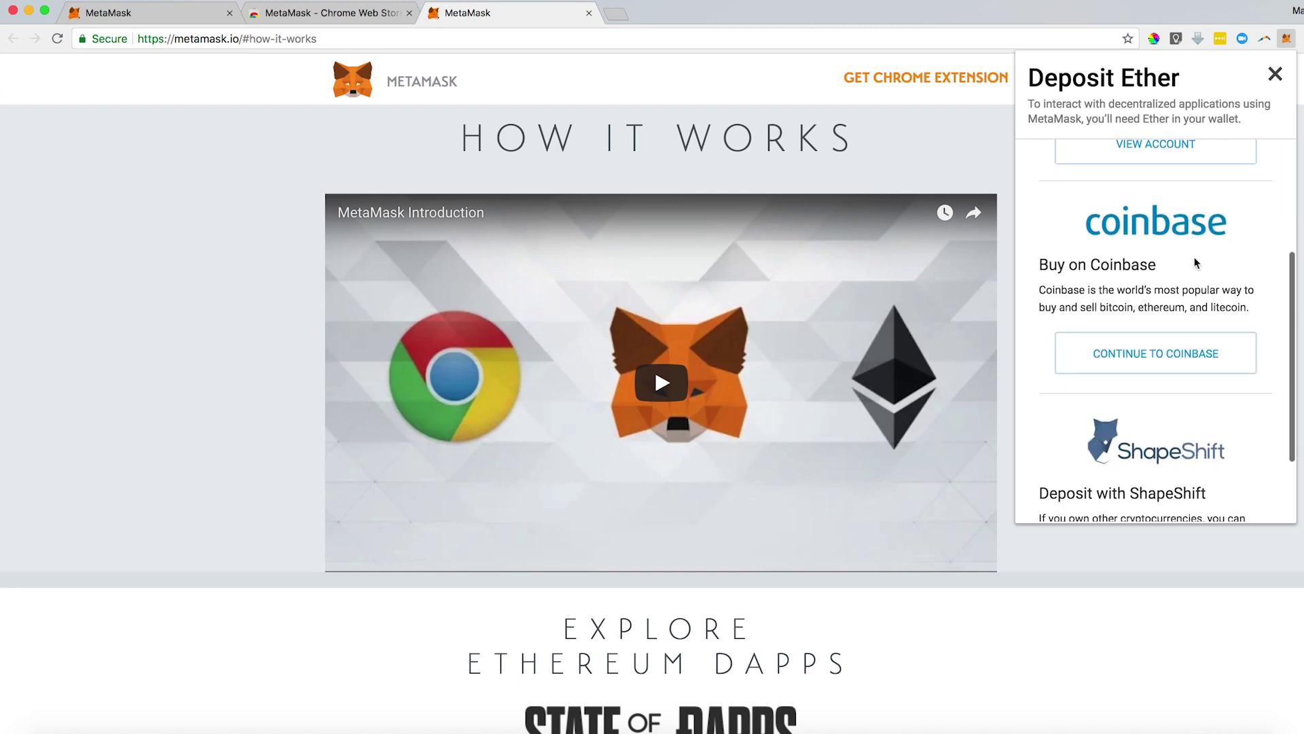
click(1172, 308)
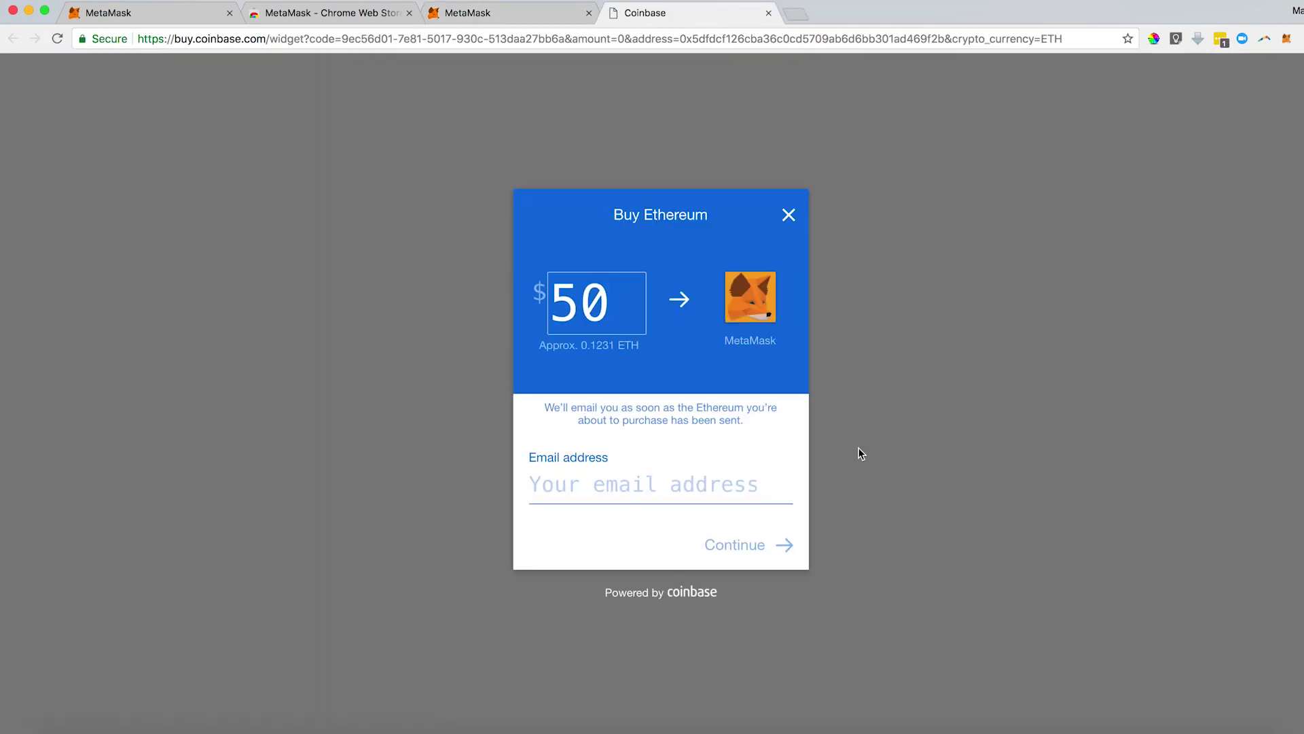
click(769, 14)
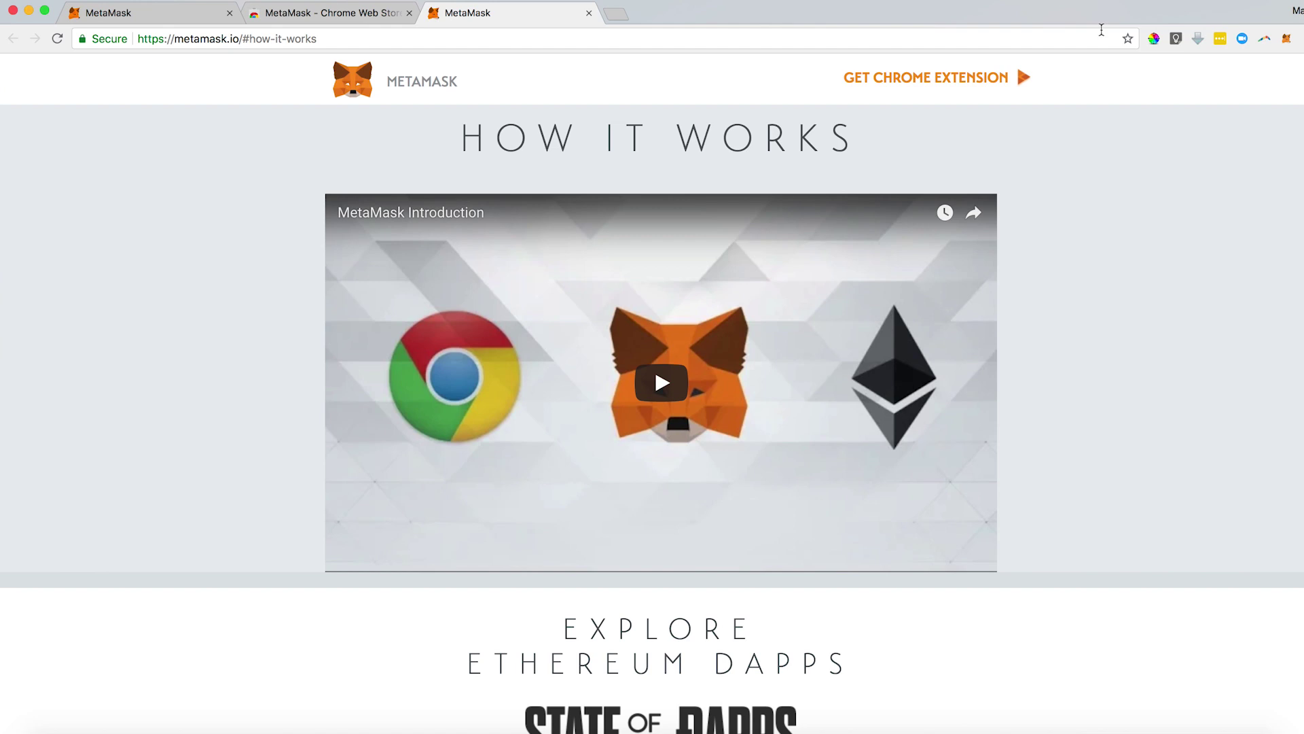
click(1286, 39)
Check the ShapeShift deposit form, return to the deposit options, and show Account 1 details.
click(1135, 428)
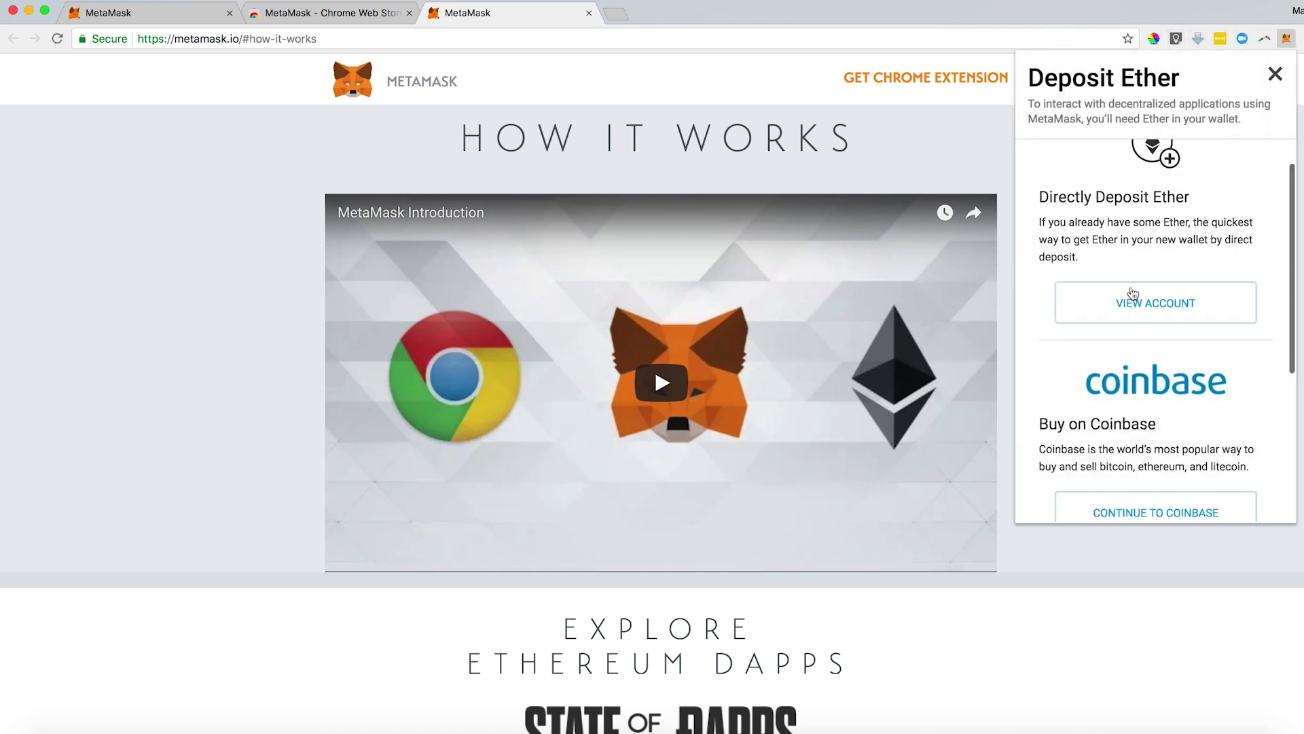
scroll(1142, 301, down, 5)
click(1150, 469)
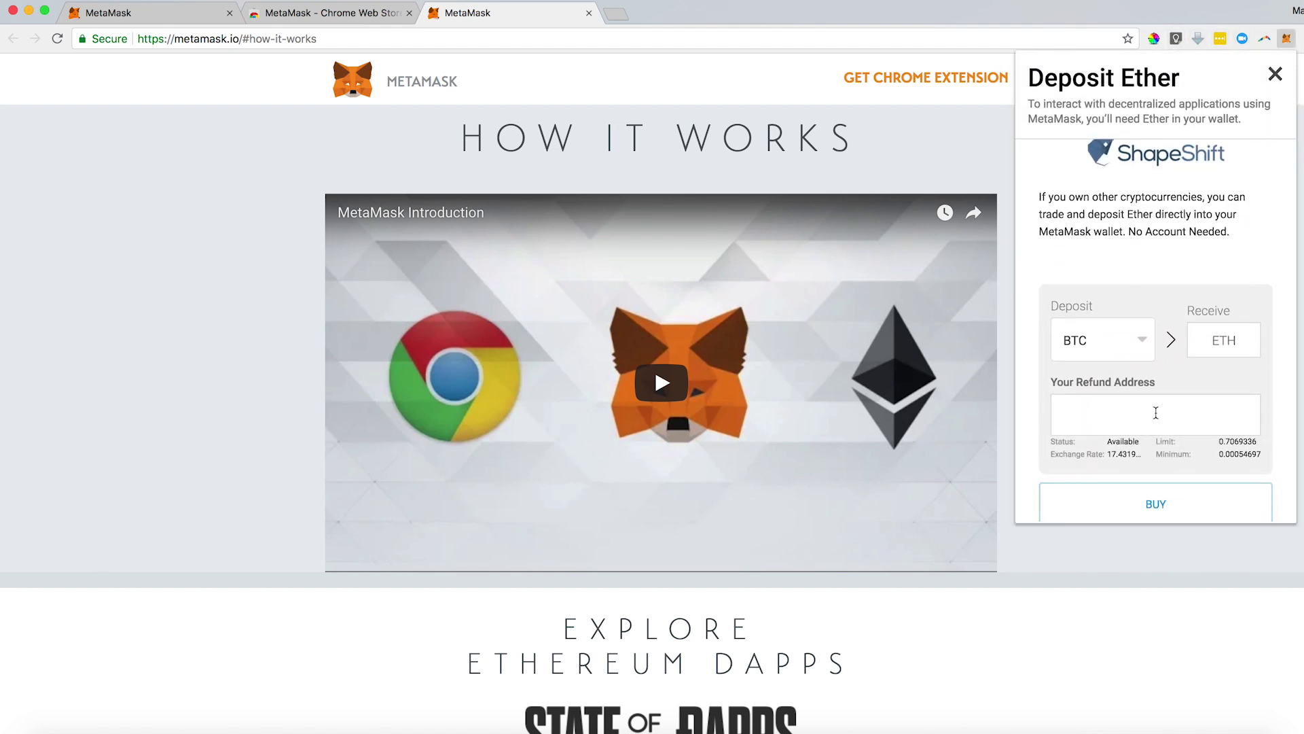
scroll(1155, 408, up, 2)
click(1054, 157)
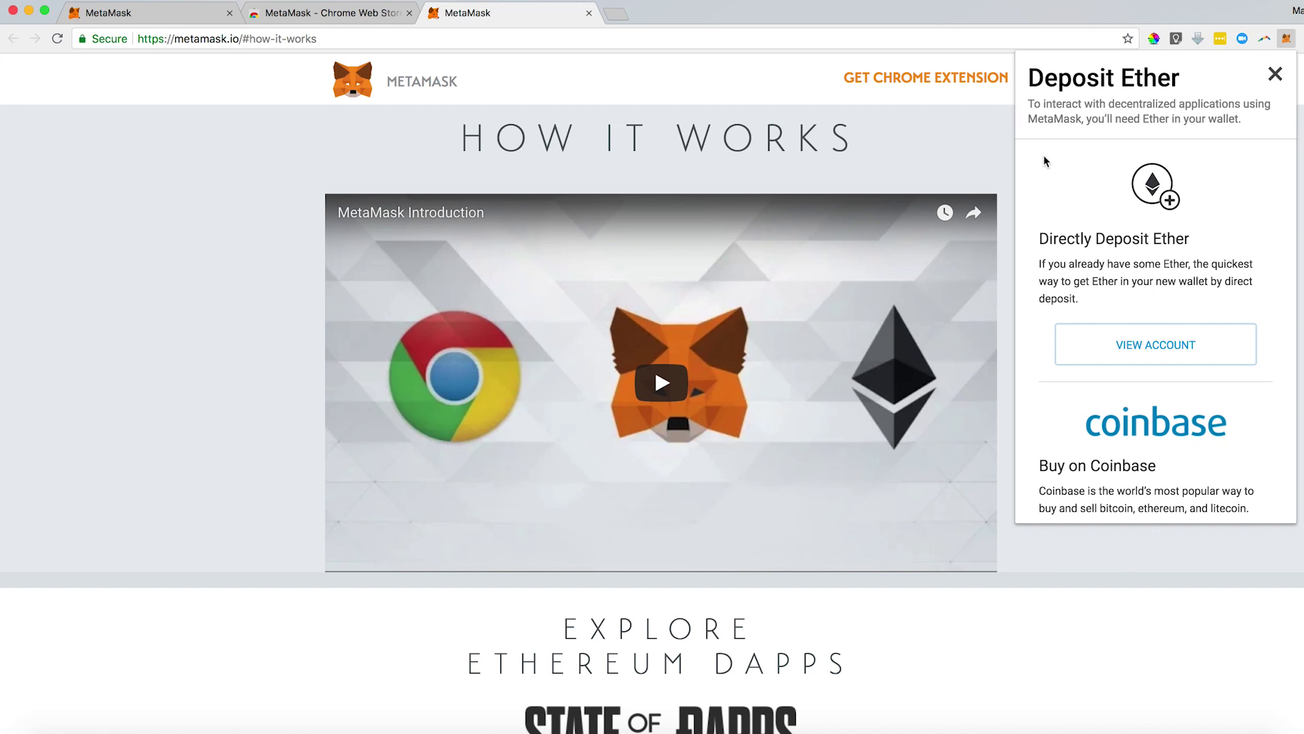
click(1122, 355)
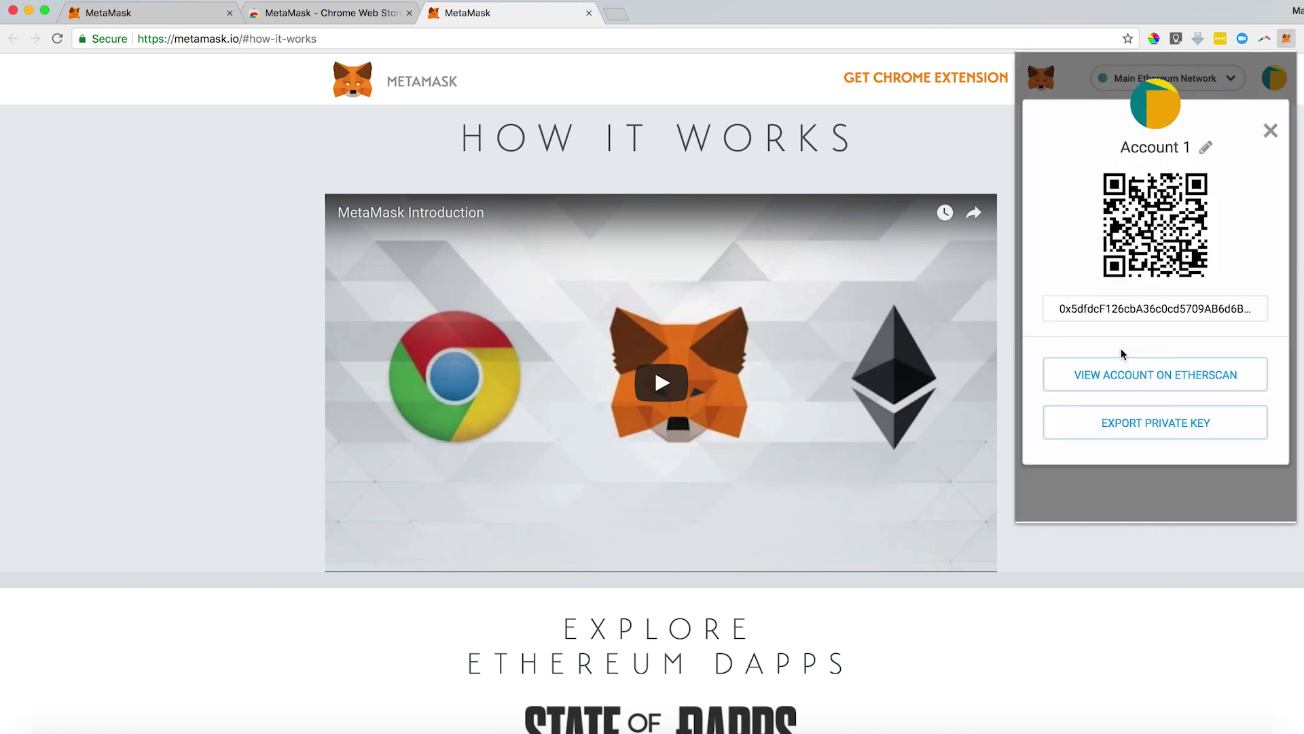
Look up Account 1 on Etherscan and select its address there.
click(1270, 130)
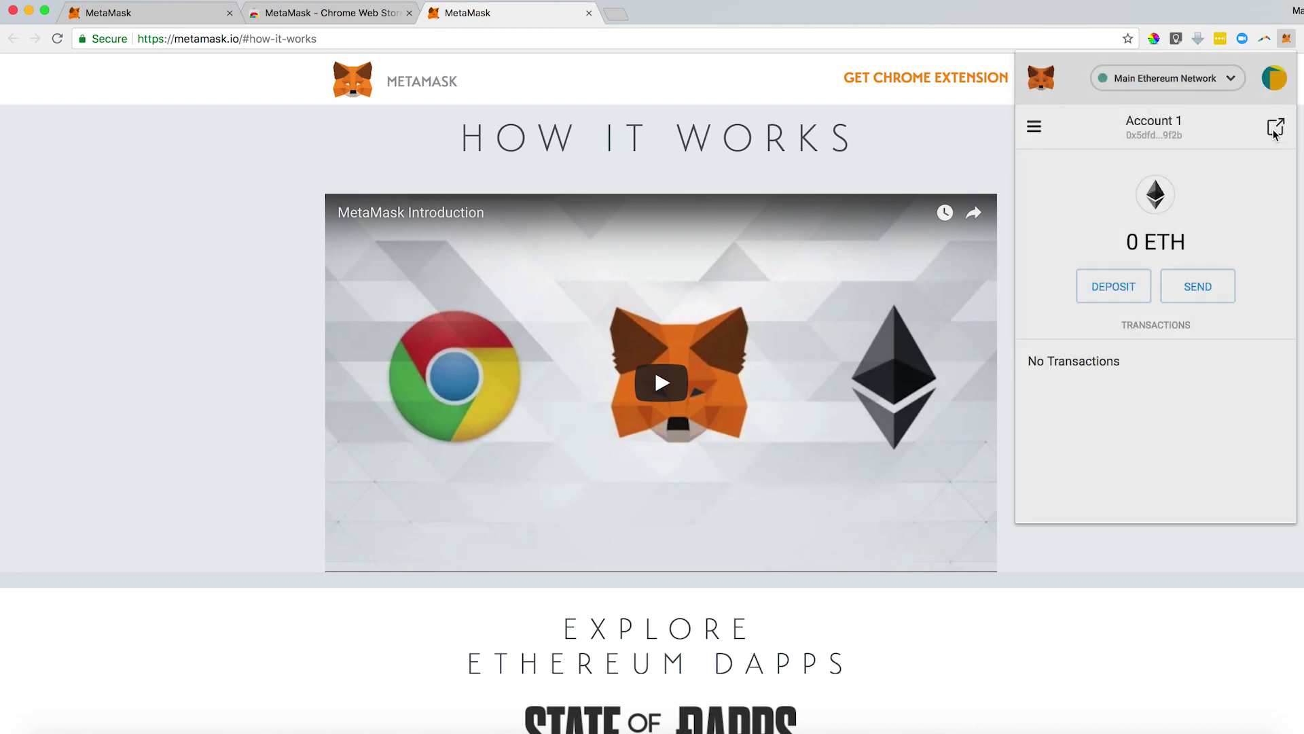
click(1035, 134)
click(1133, 242)
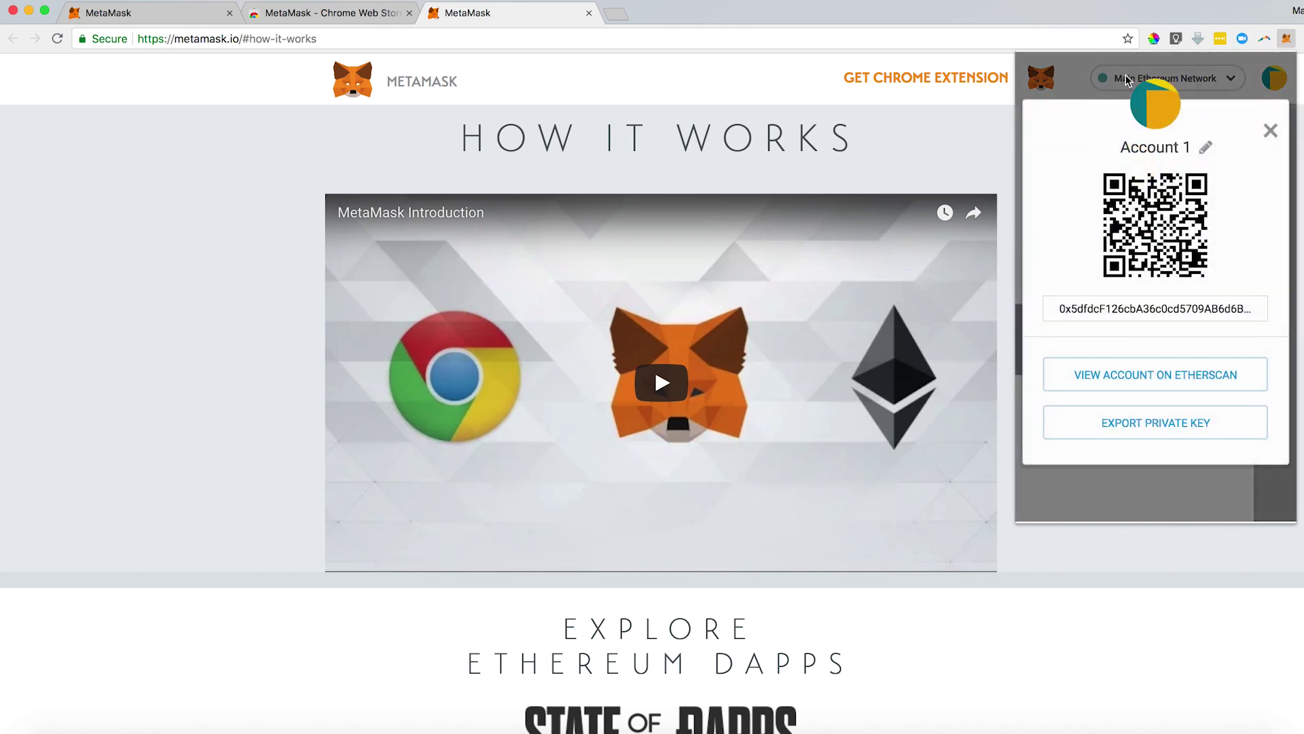
click(1156, 373)
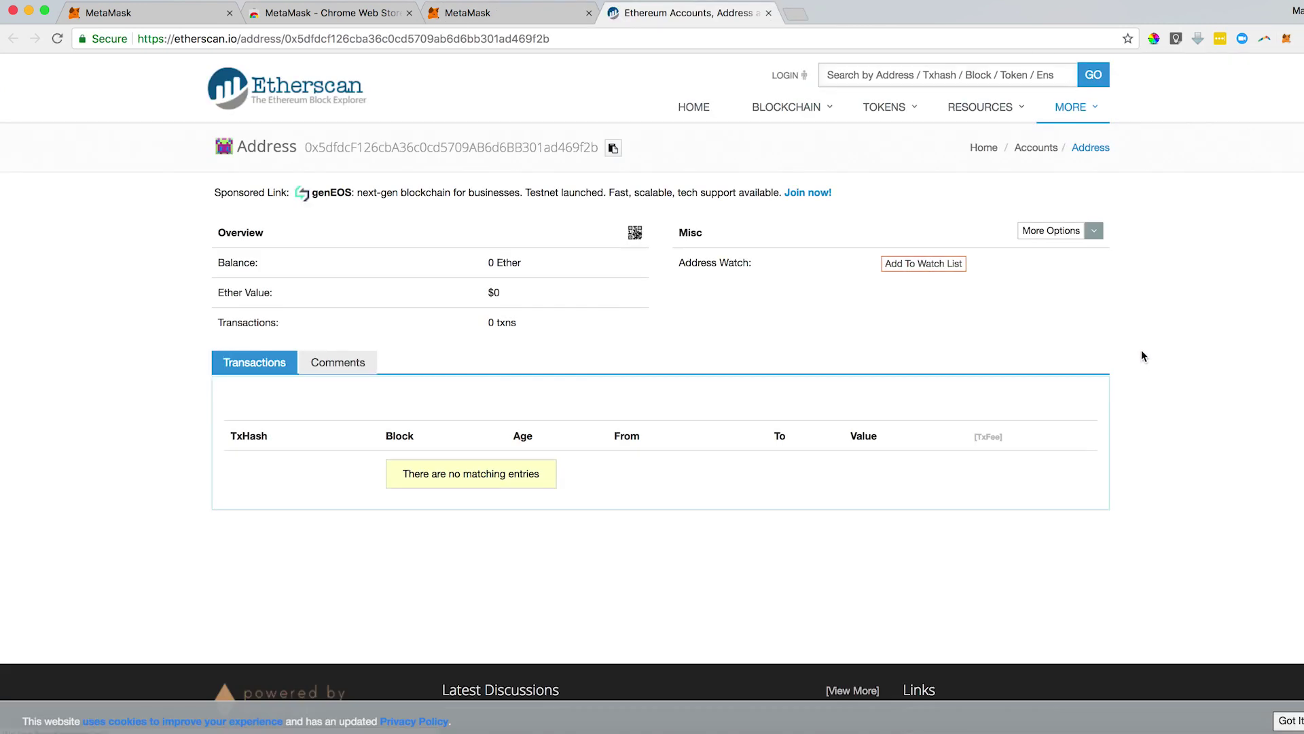
drag(303, 147, 632, 155)
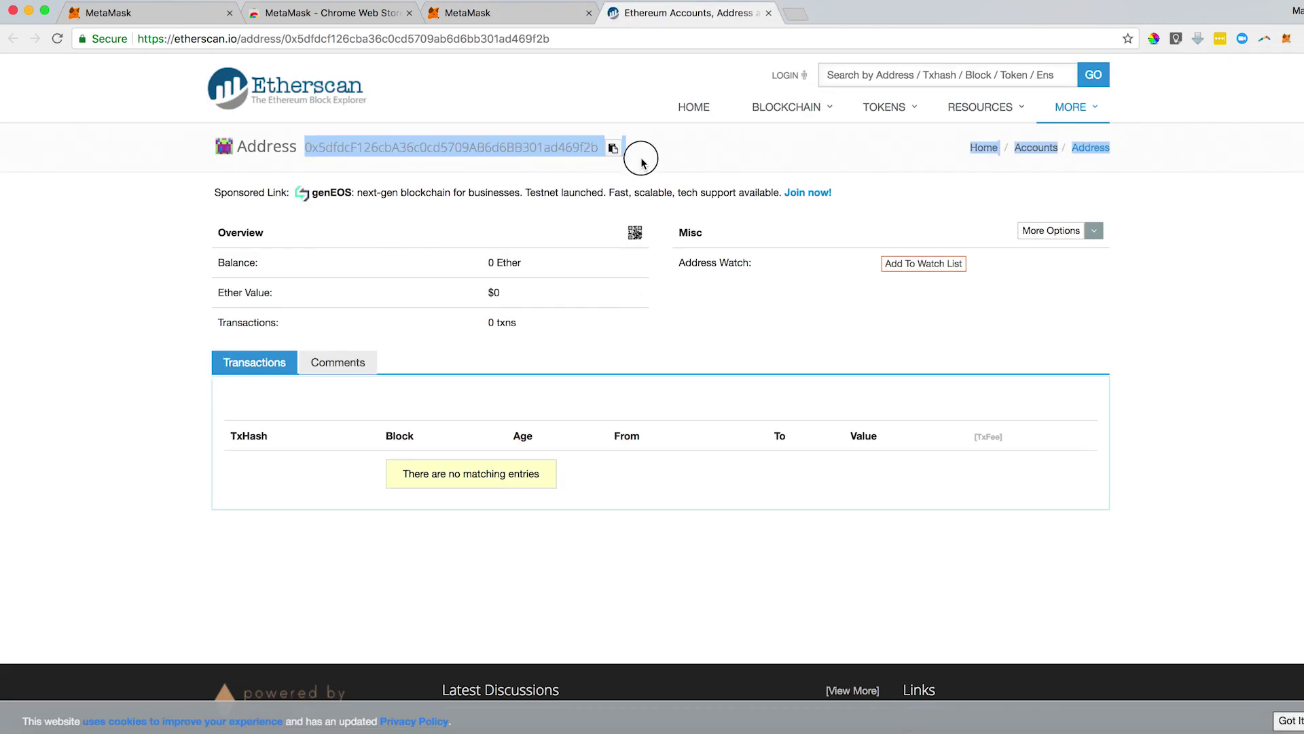
click(500, 12)
Copy the Account 1 address in MetaMask and start a send from it.
click(1286, 41)
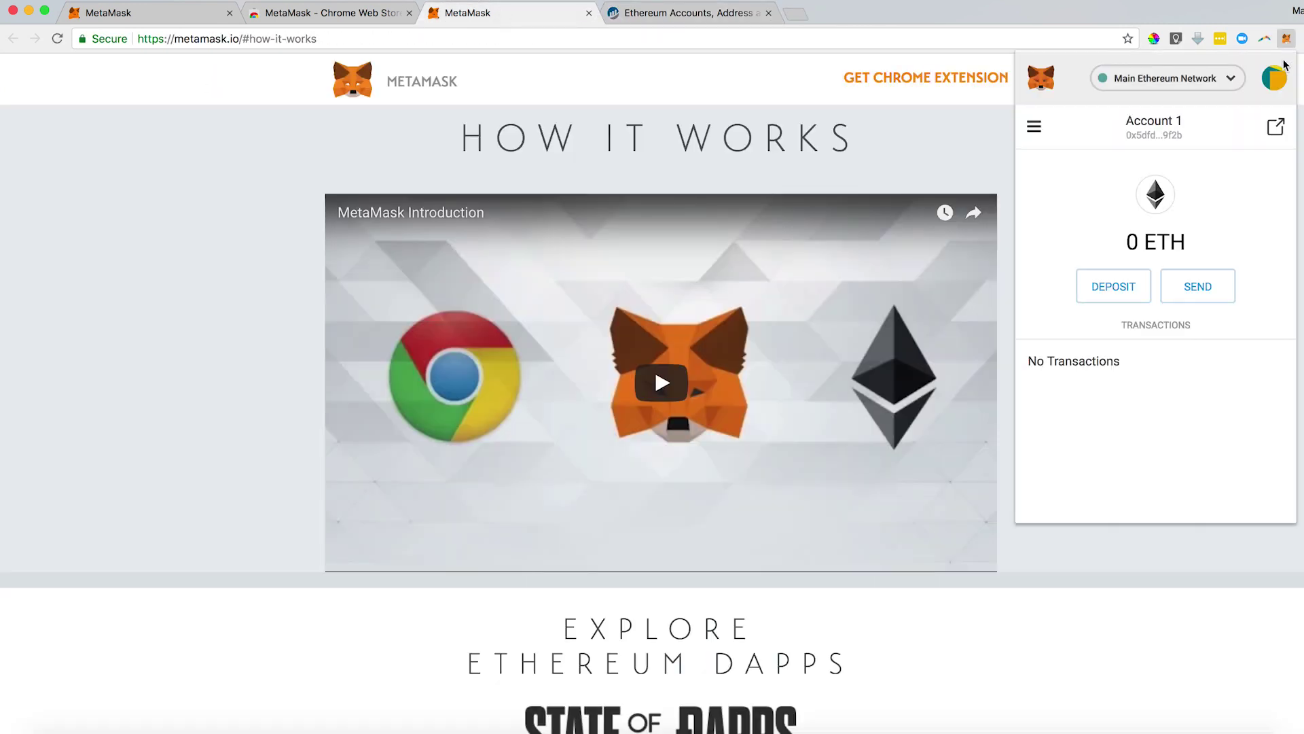
click(1135, 134)
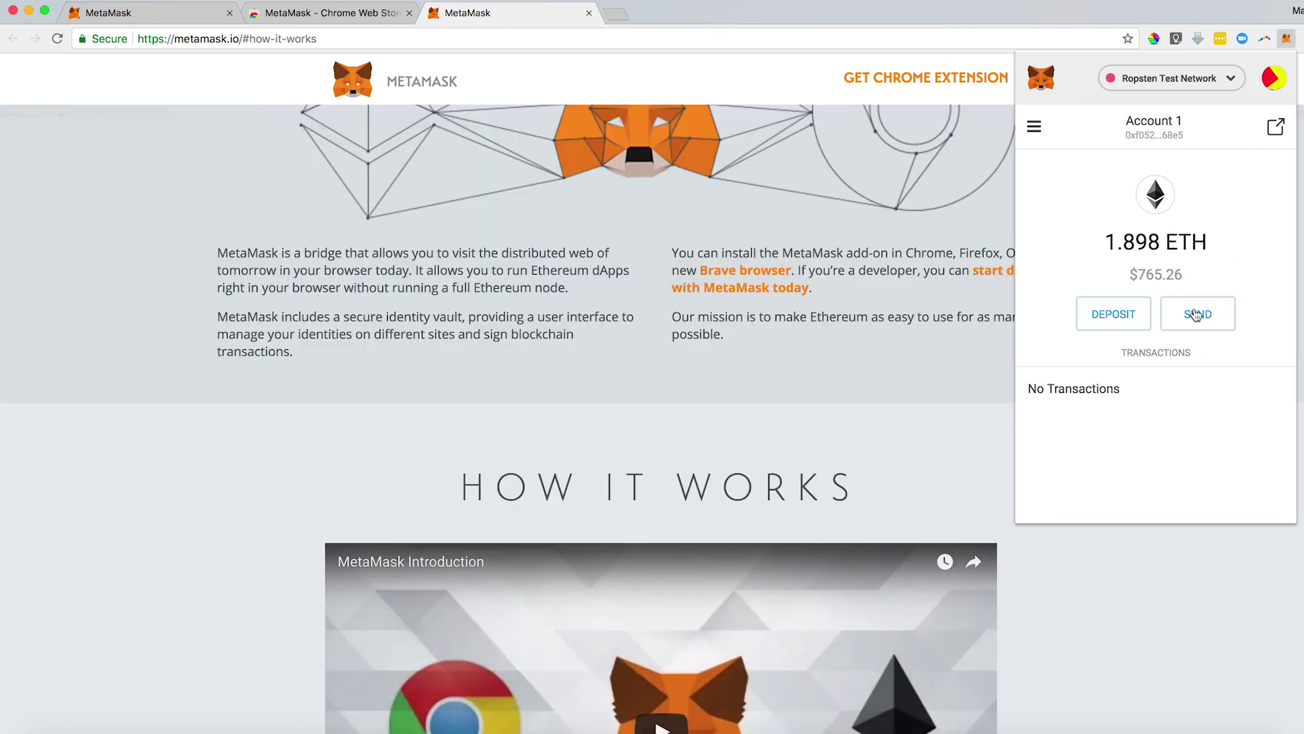
click(1196, 315)
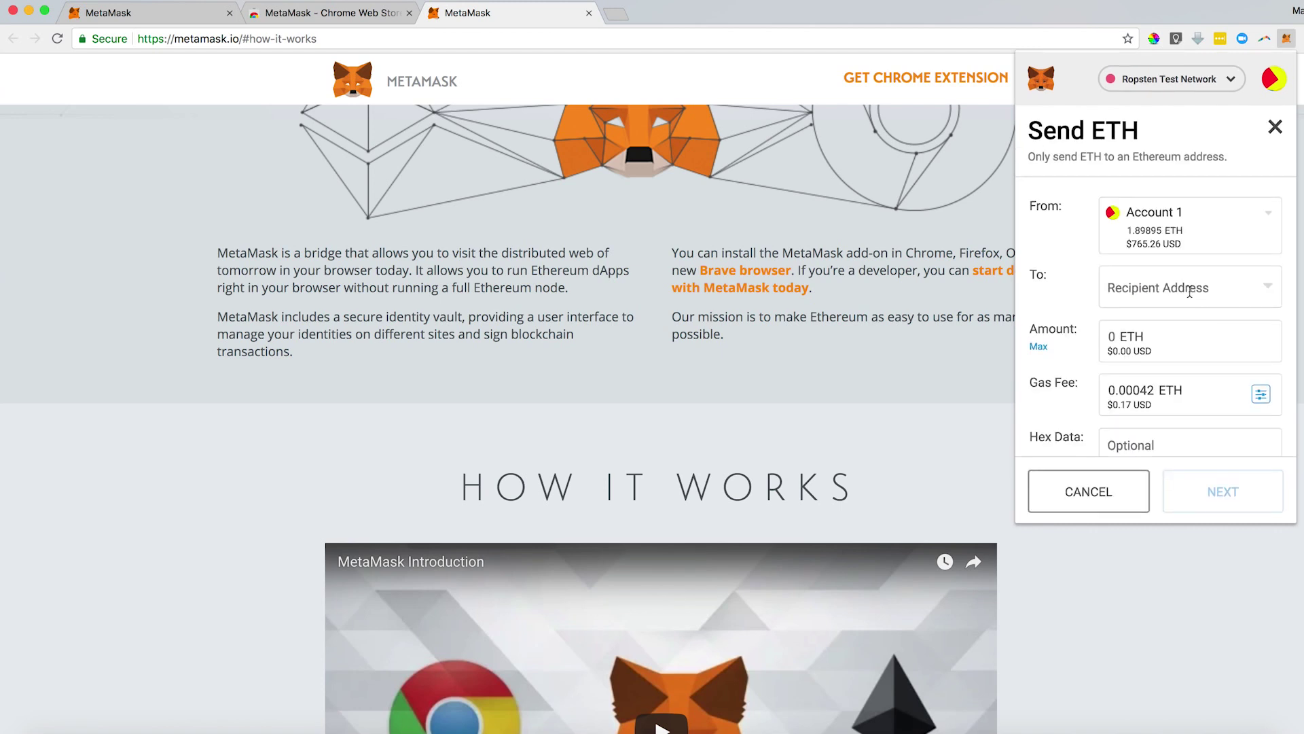
Paste the recipient address, enter 1 ETH as the amount, and open the gas settings.
click(1189, 292)
key(ctrl+v)
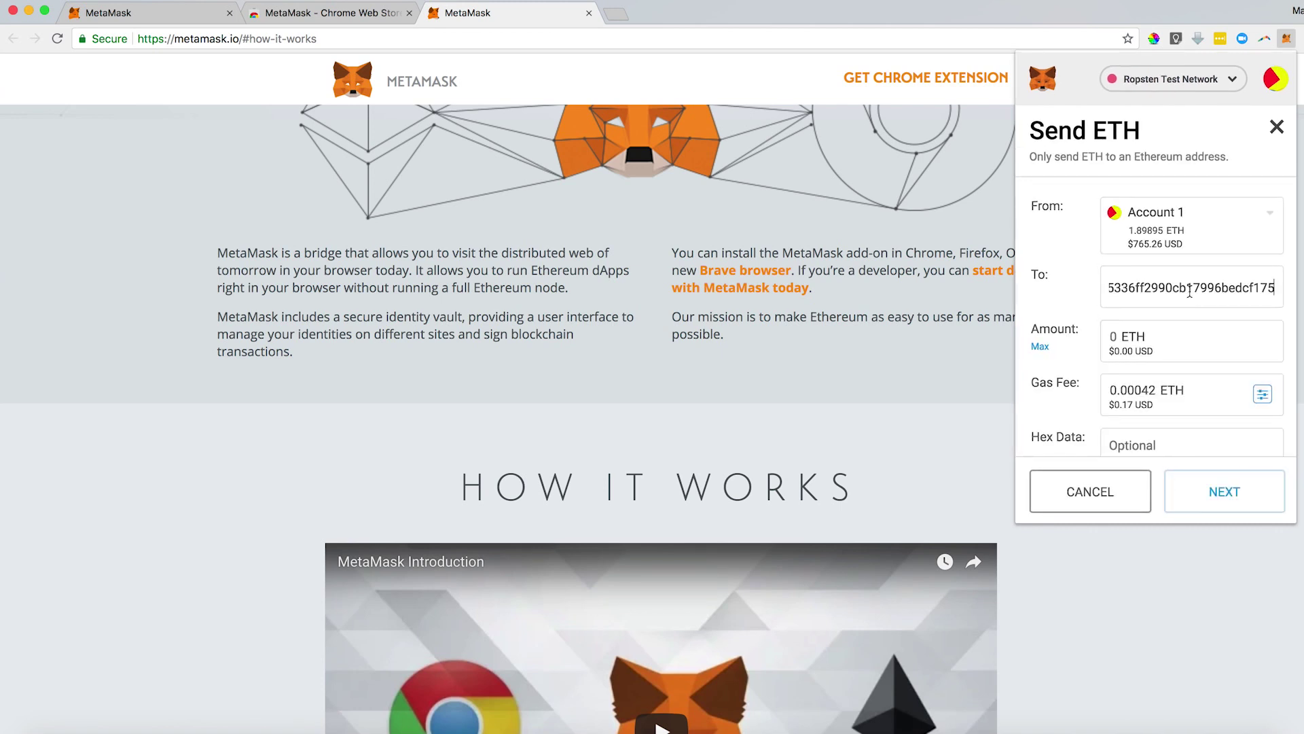
click(1116, 335)
text(1)
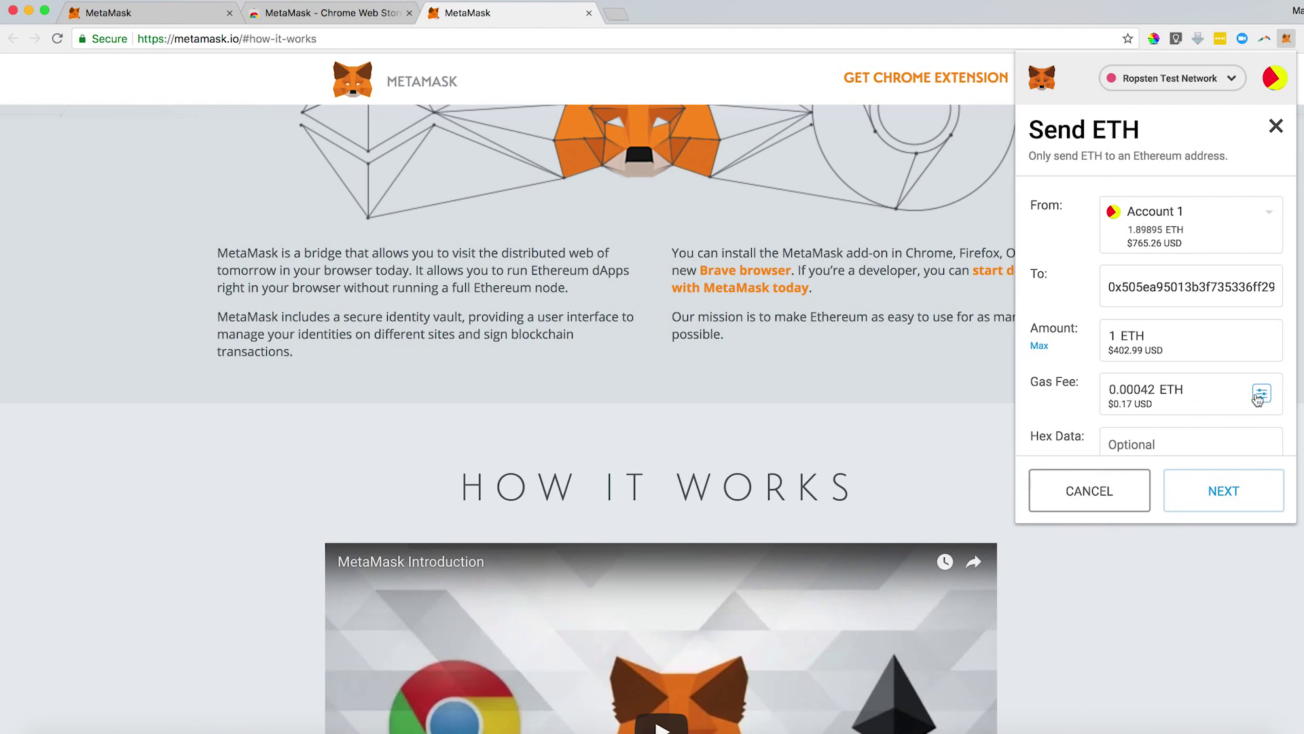
click(1260, 395)
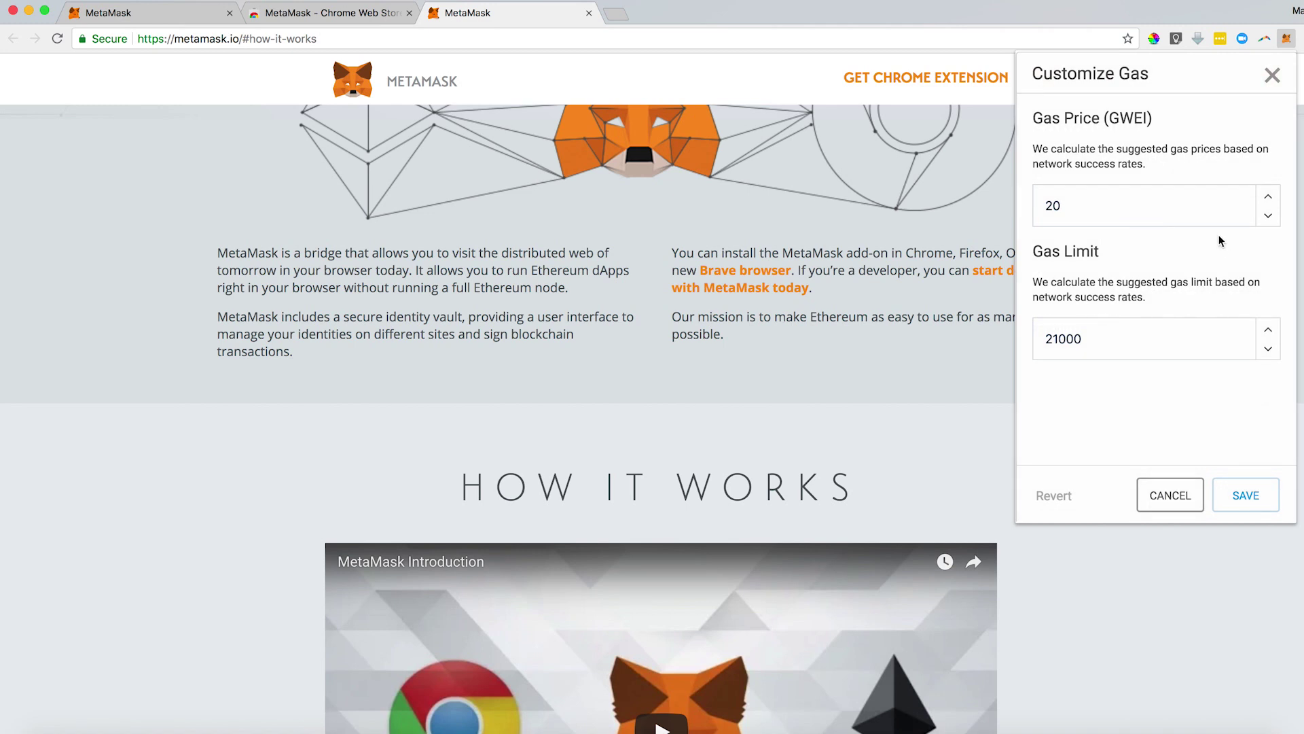
Set custom gas to 28 GWEI price with a 21000 gas limit and save.
click(1268, 198)
click(1267, 197)
click(1268, 198)
click(1267, 198)
click(1267, 198)
click(1267, 197)
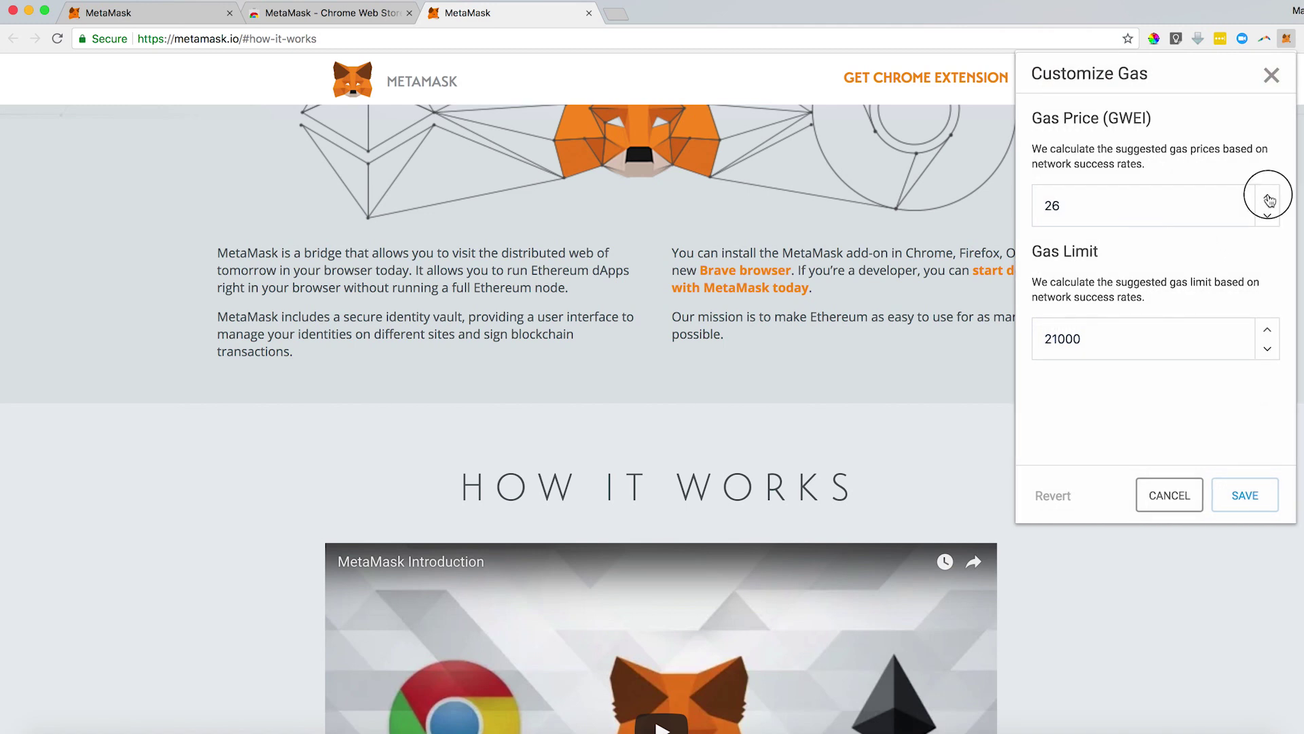
click(1268, 198)
click(1267, 198)
click(1267, 198)
click(1269, 332)
click(1269, 332)
click(1269, 332)
click(1269, 332)
click(1269, 332)
click(1269, 351)
click(1268, 350)
click(1267, 349)
click(1267, 350)
click(1268, 350)
click(1268, 349)
click(1267, 349)
click(1268, 332)
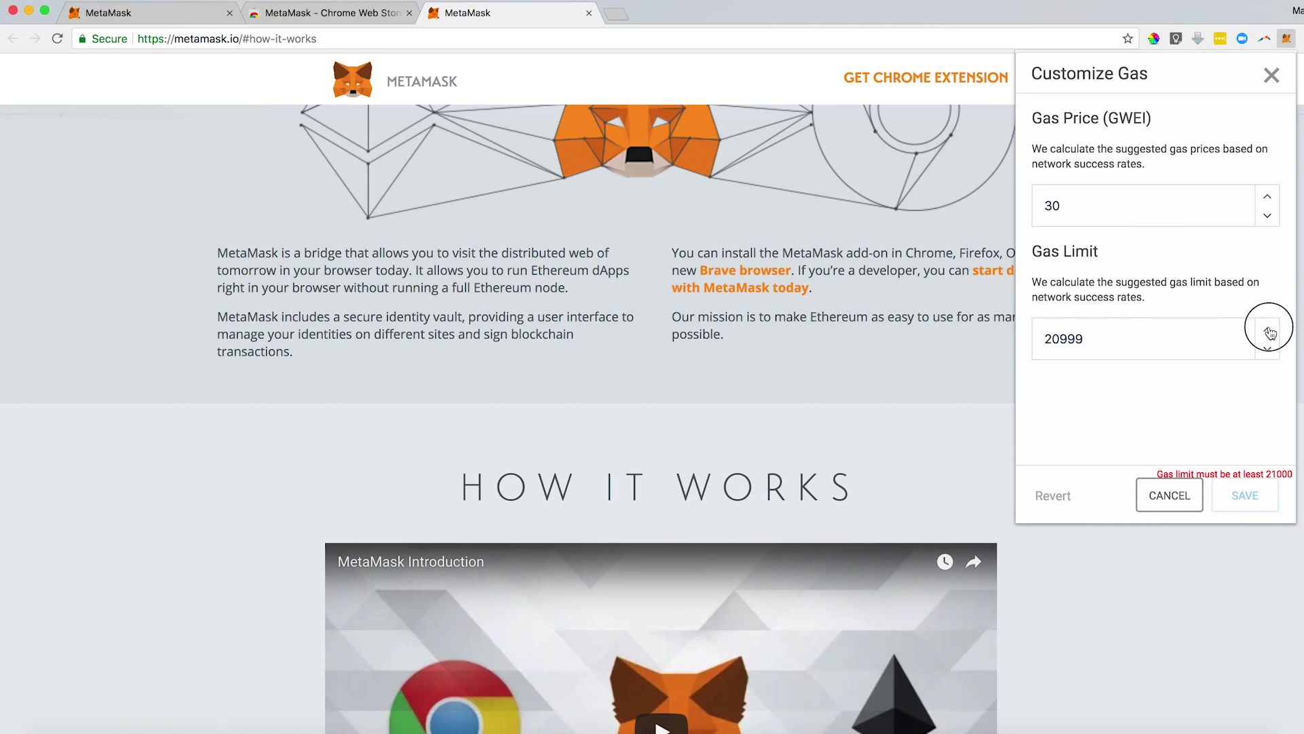
click(1268, 332)
click(1269, 218)
click(1269, 218)
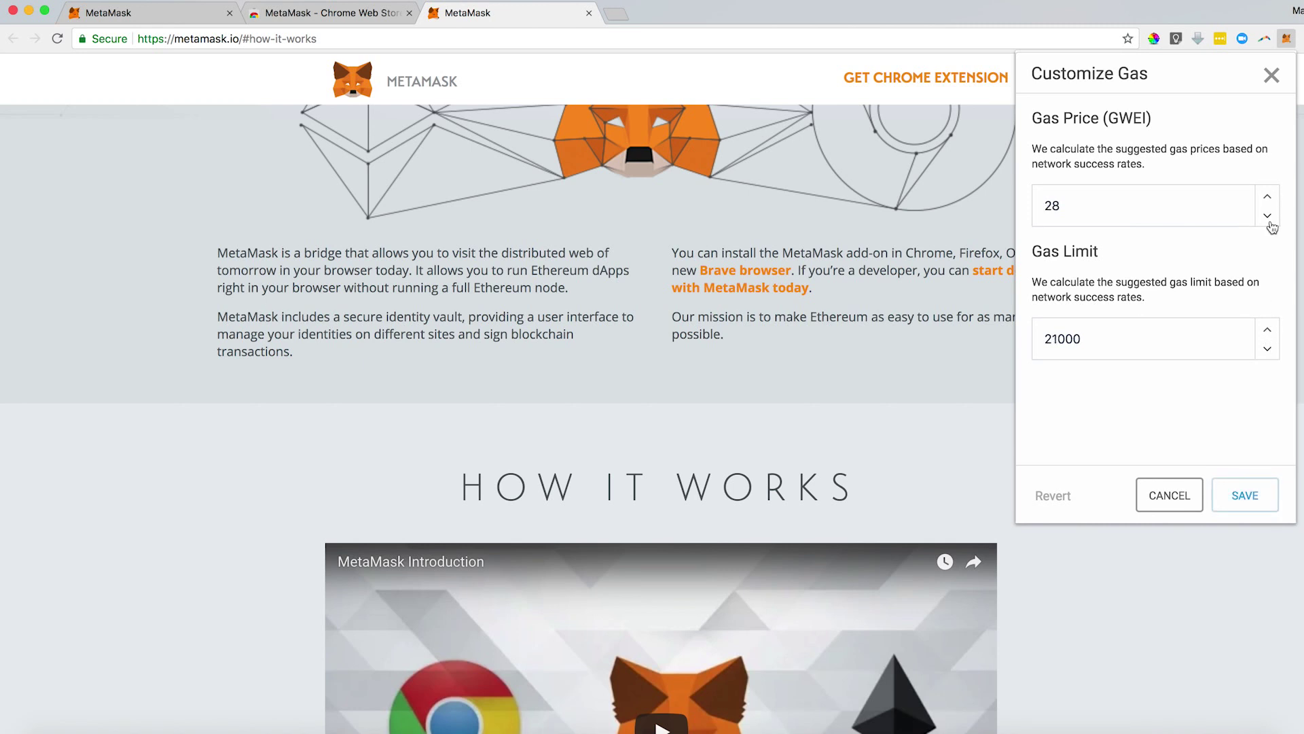
click(1245, 495)
Review and confirm the 1 ETH payment, then view it on Etherscan.
scroll(1172, 388, down, 1)
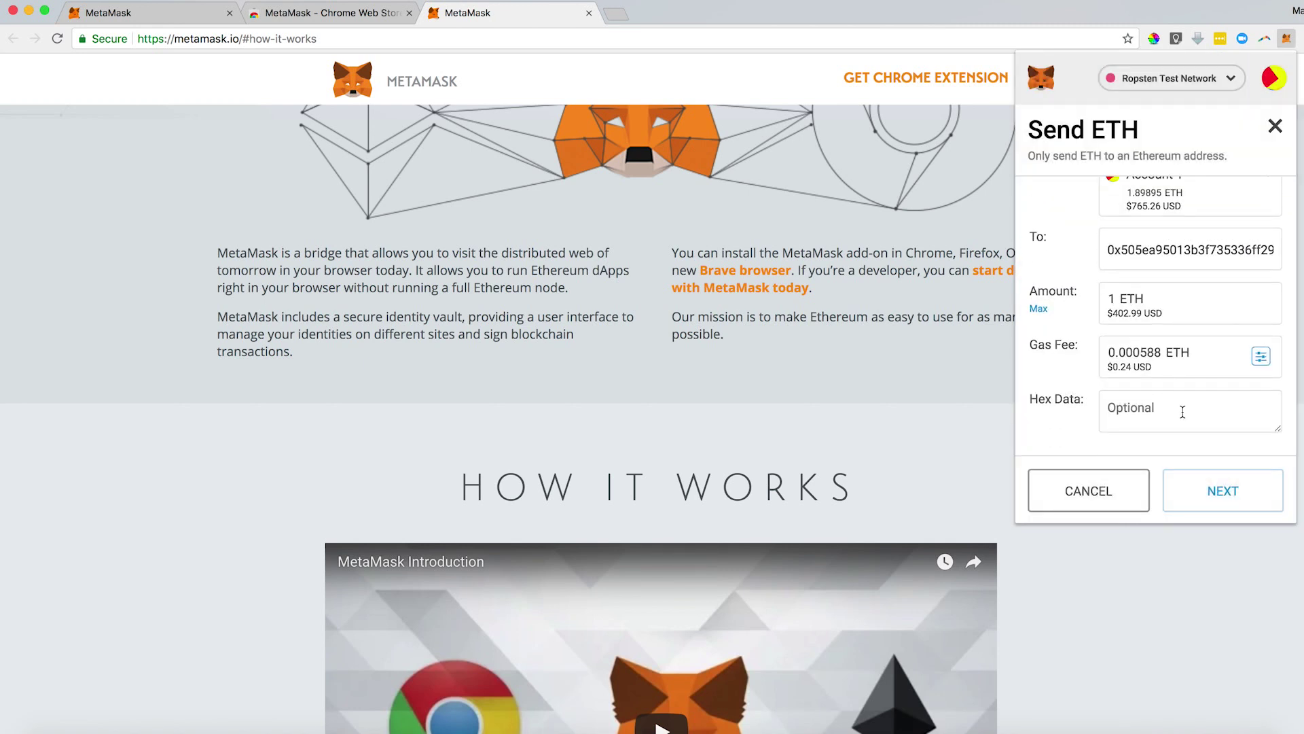
click(1200, 491)
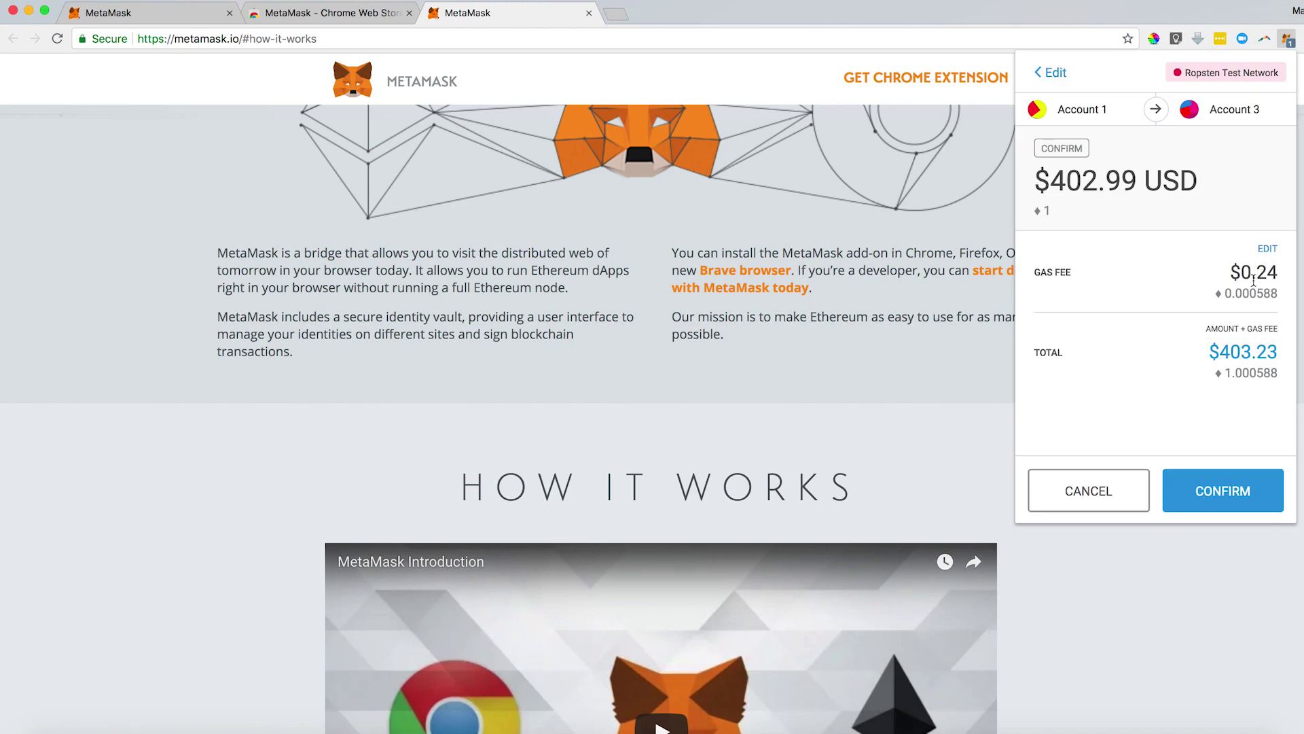
click(1214, 502)
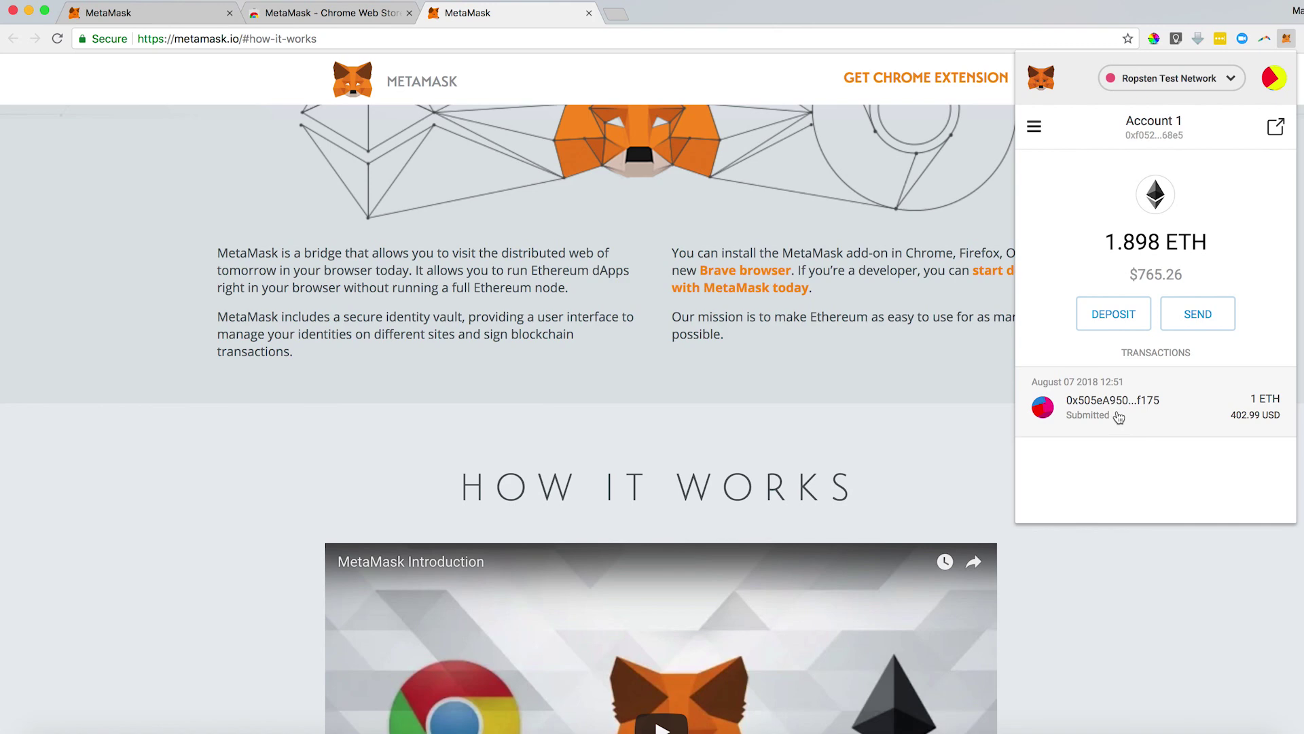
click(1117, 413)
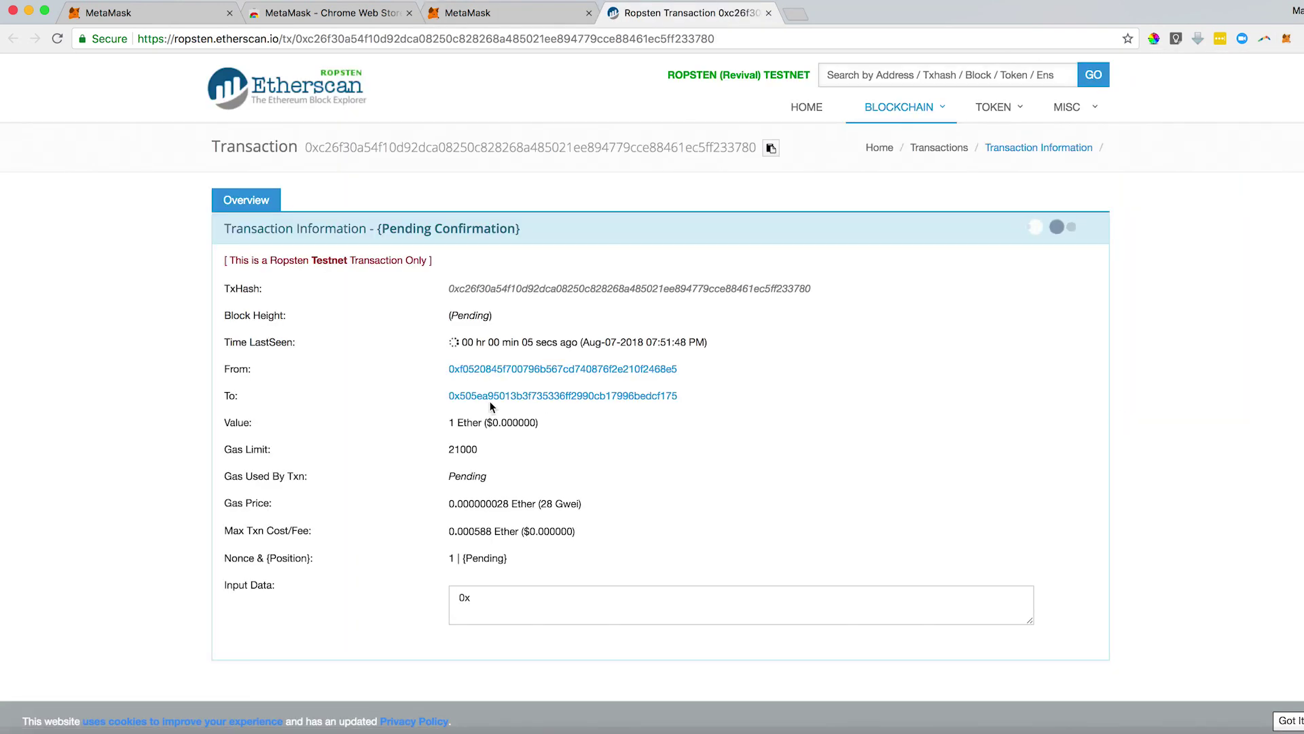
Wait for Etherscan to show Success, then check MetaMask shows 0.898362 ETH remaining.
scroll(490, 403, down, 1)
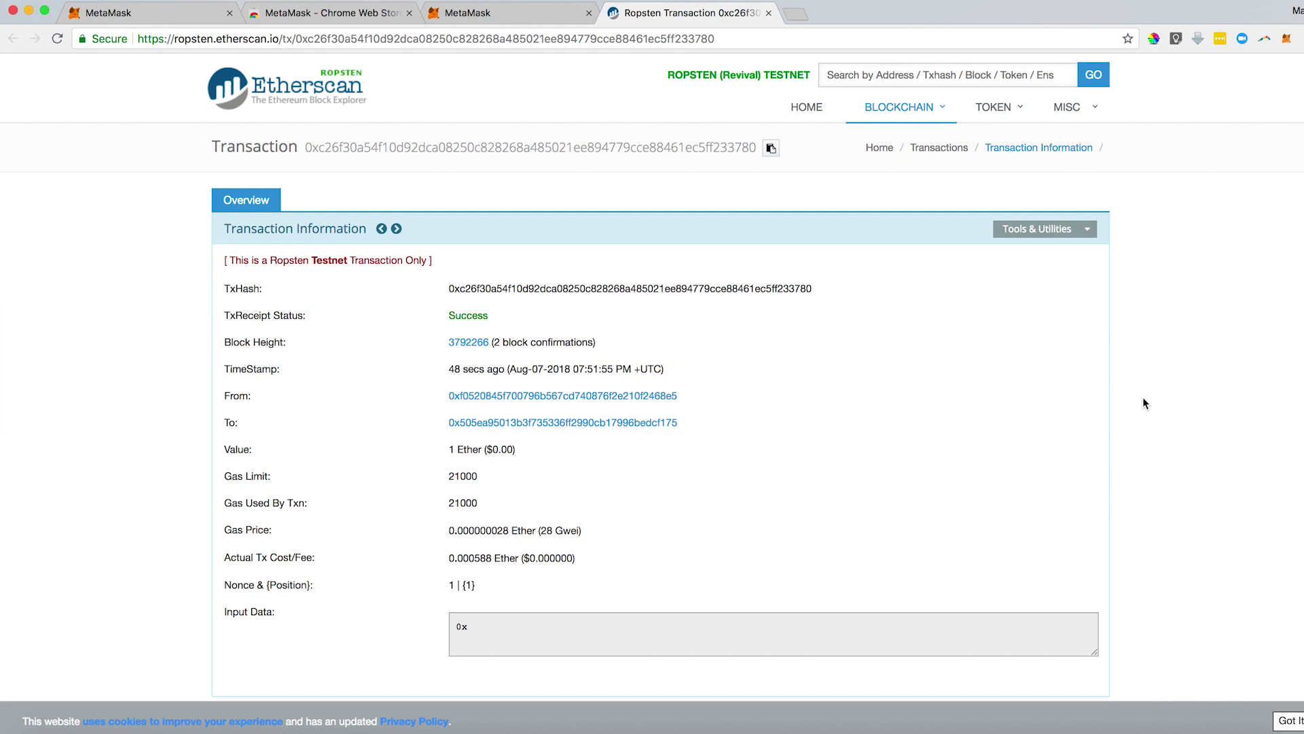
click(1286, 40)
click(1286, 41)
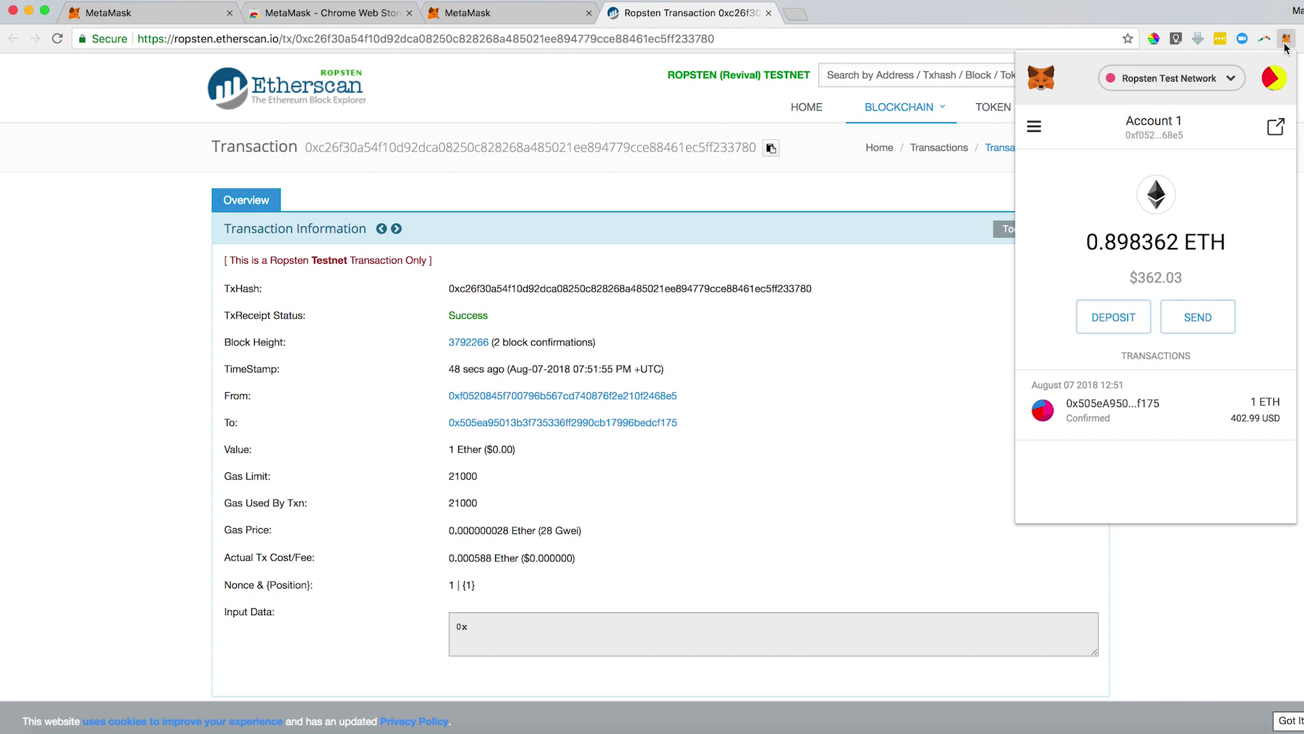
Add the Aragon Network Token to the wallet by searching 'arg'.
click(1033, 129)
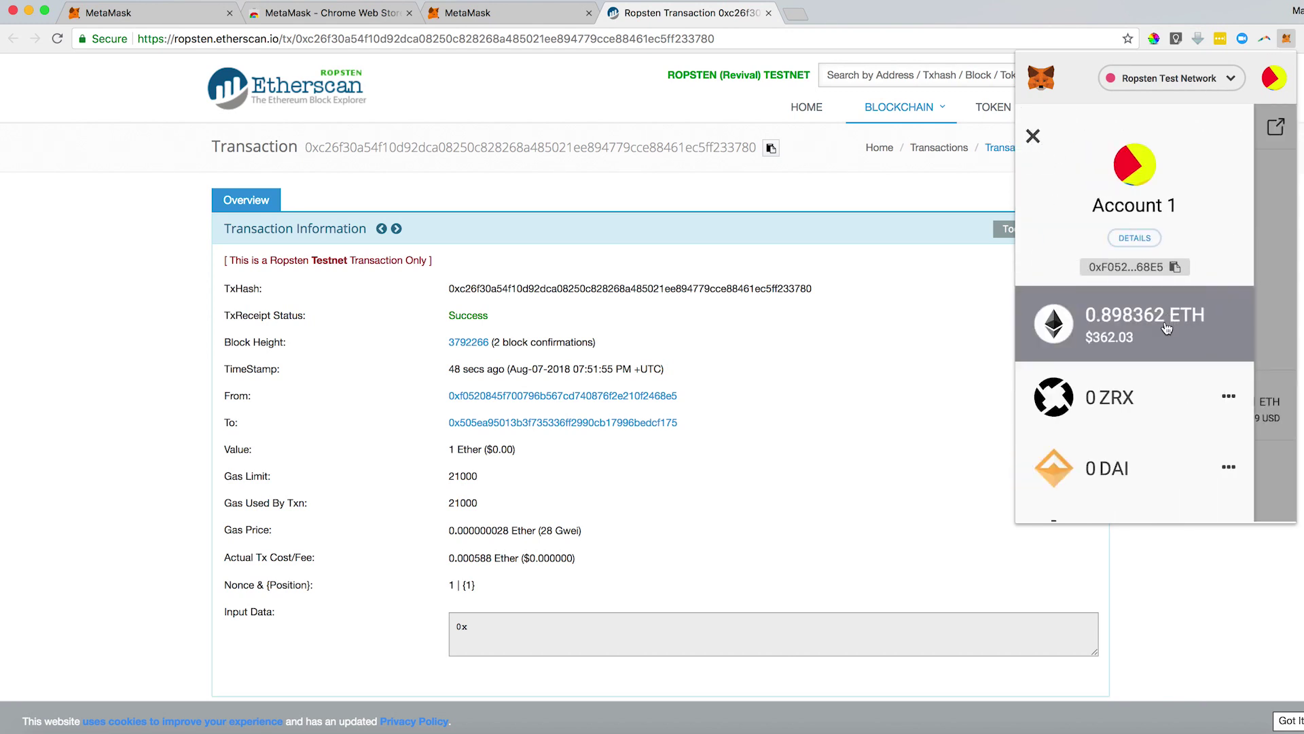
scroll(1166, 329, down, 5)
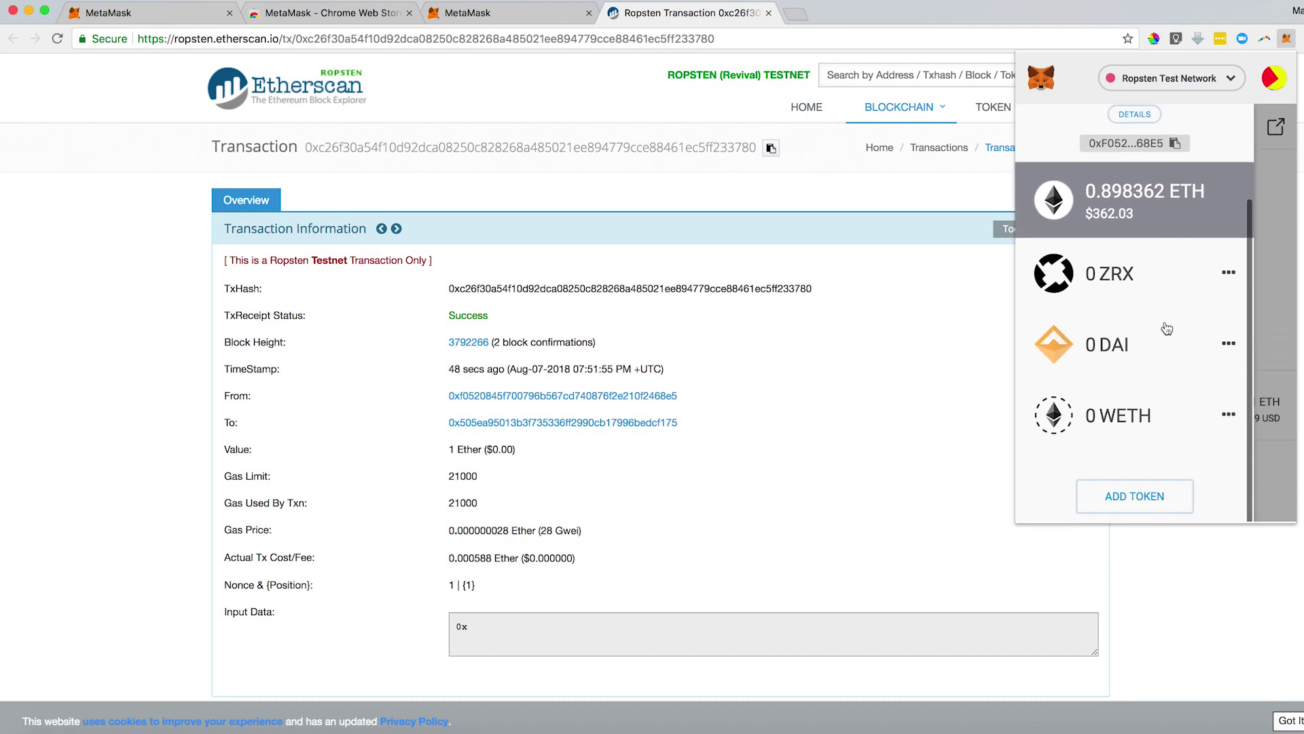
click(1135, 495)
text(arg)
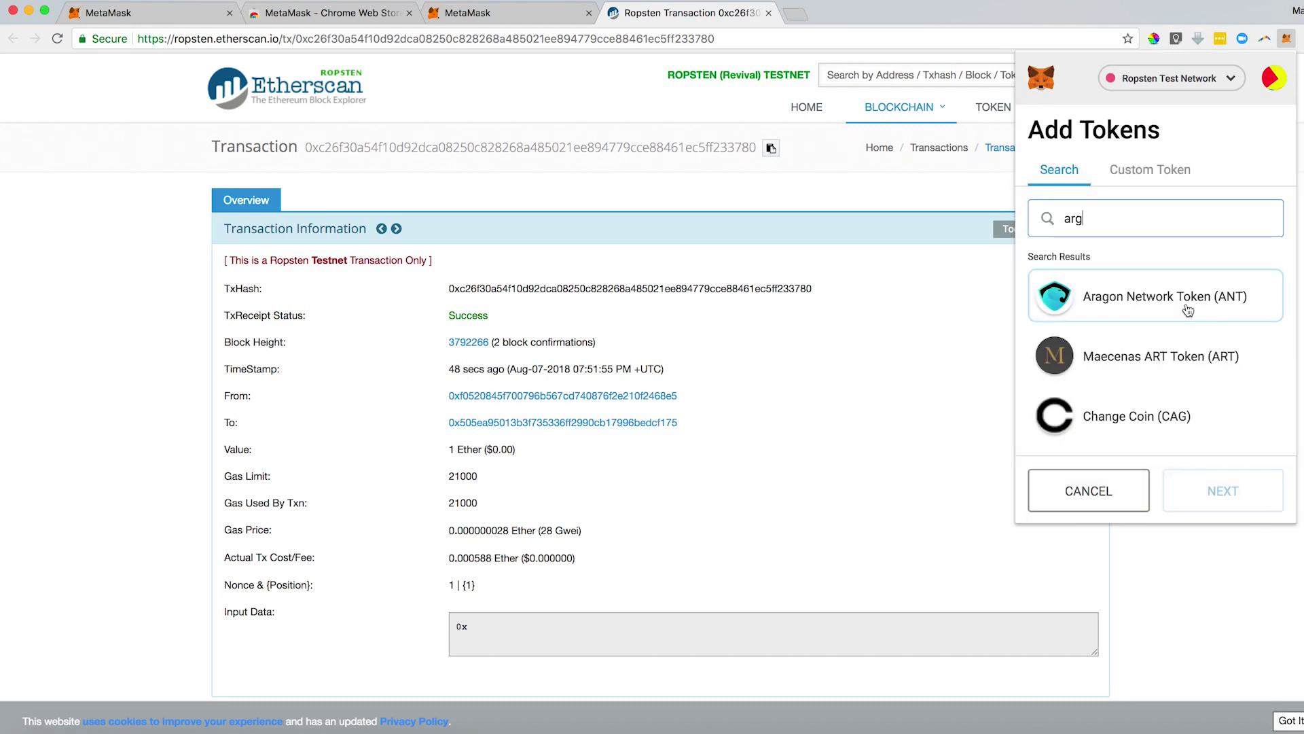
click(1187, 310)
click(1232, 479)
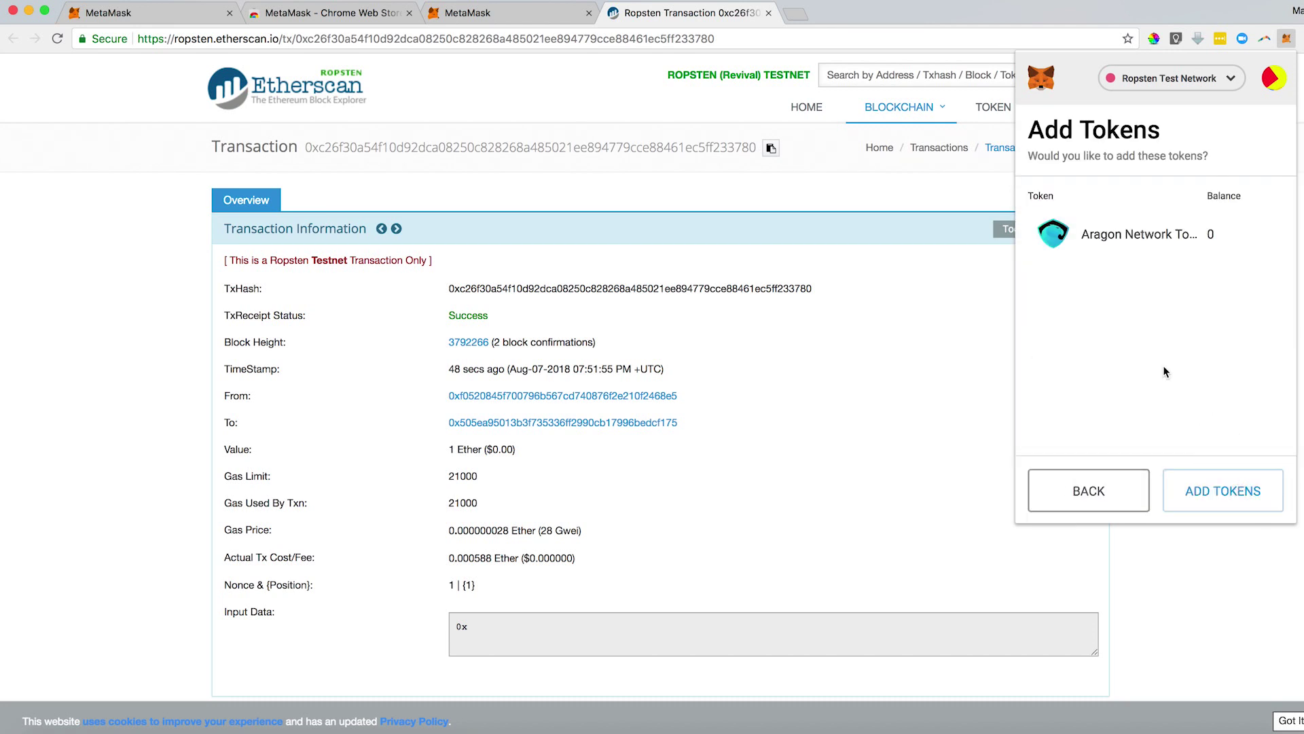
click(1196, 487)
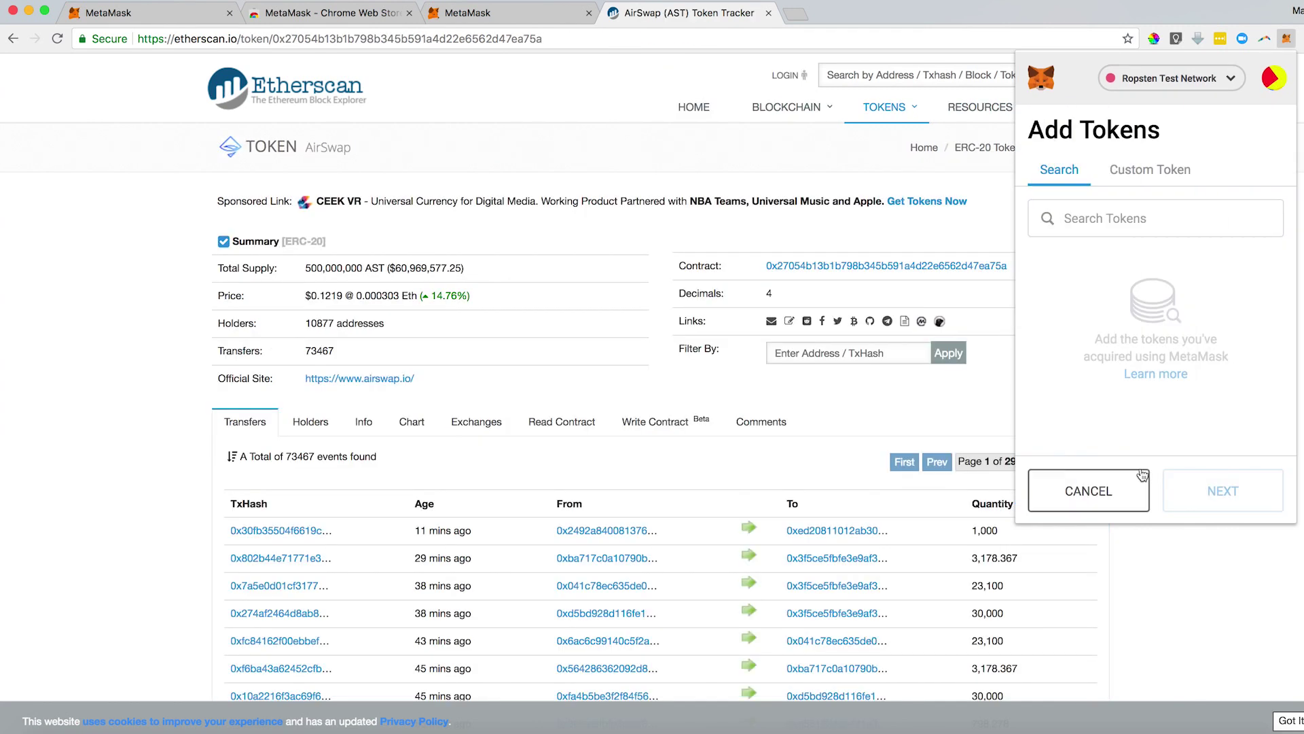
Add a custom token from the pasted AirSwap contract address with symbol 'AS'.
click(1144, 171)
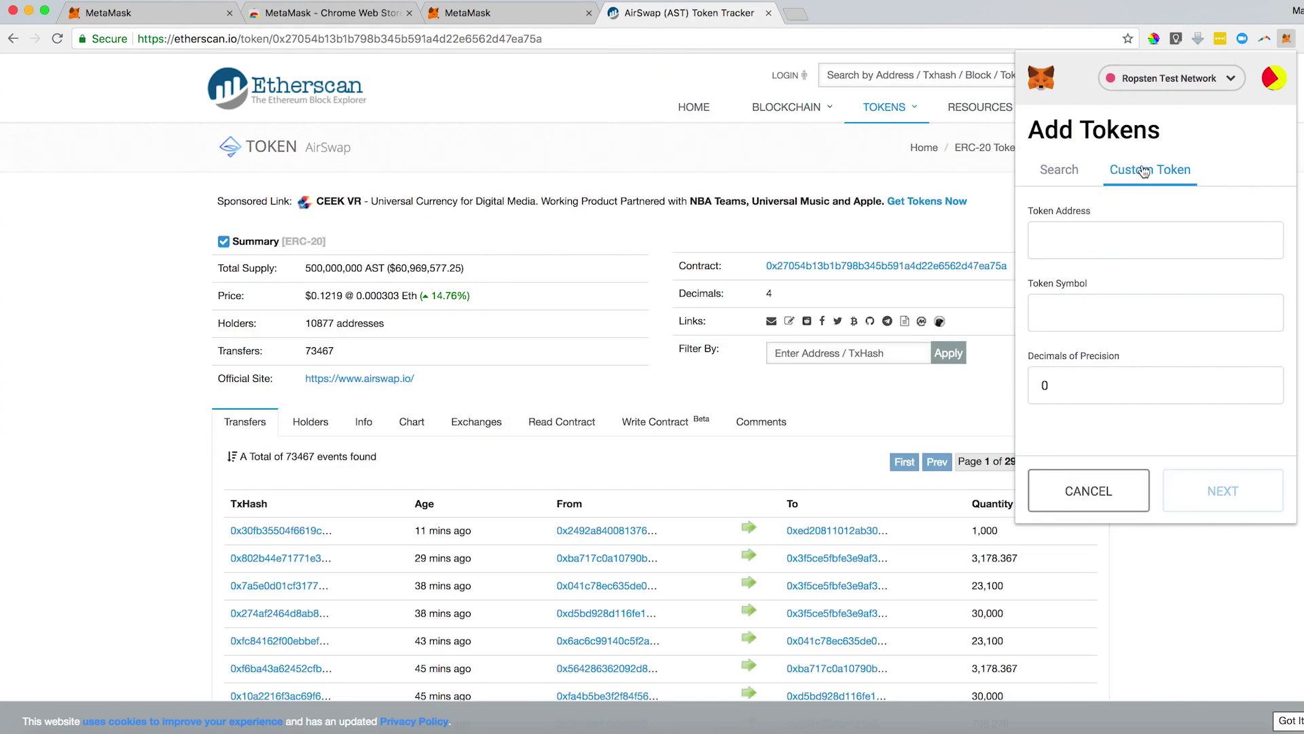
key(ctrl+v)
key(Tab)
text(AS)
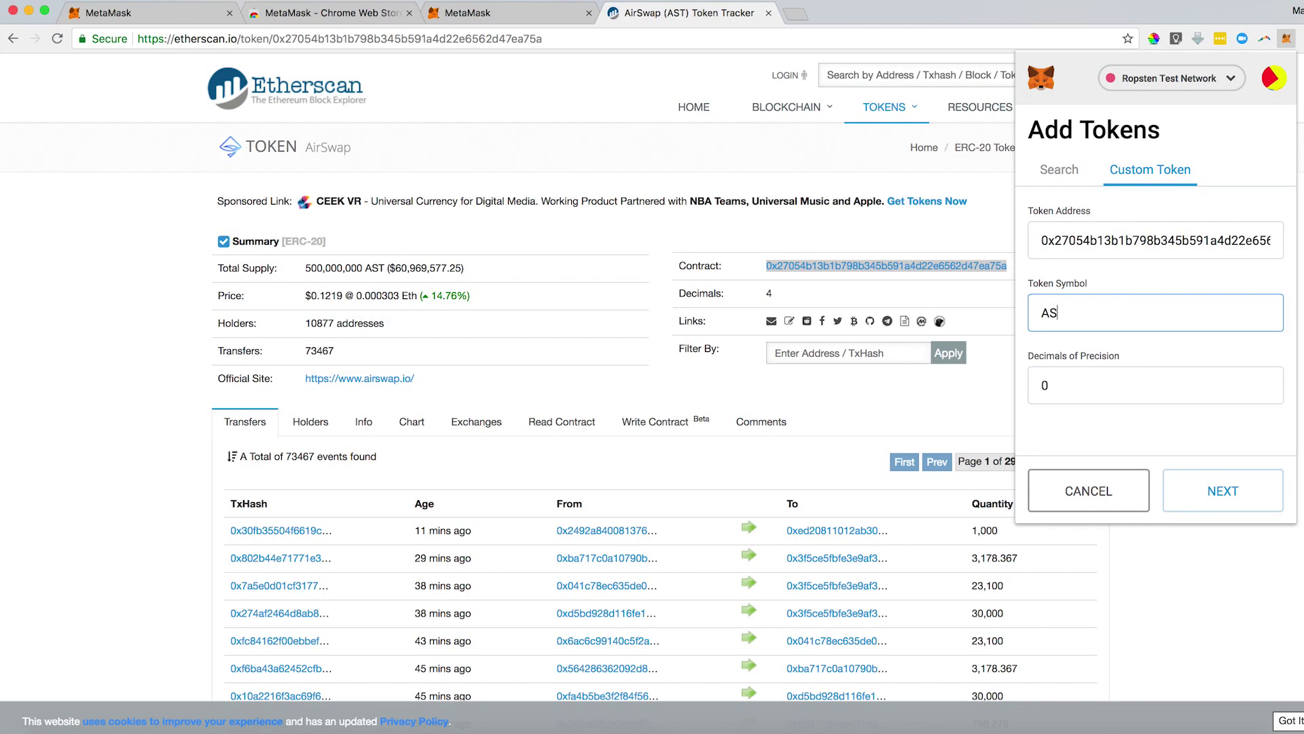
click(1223, 490)
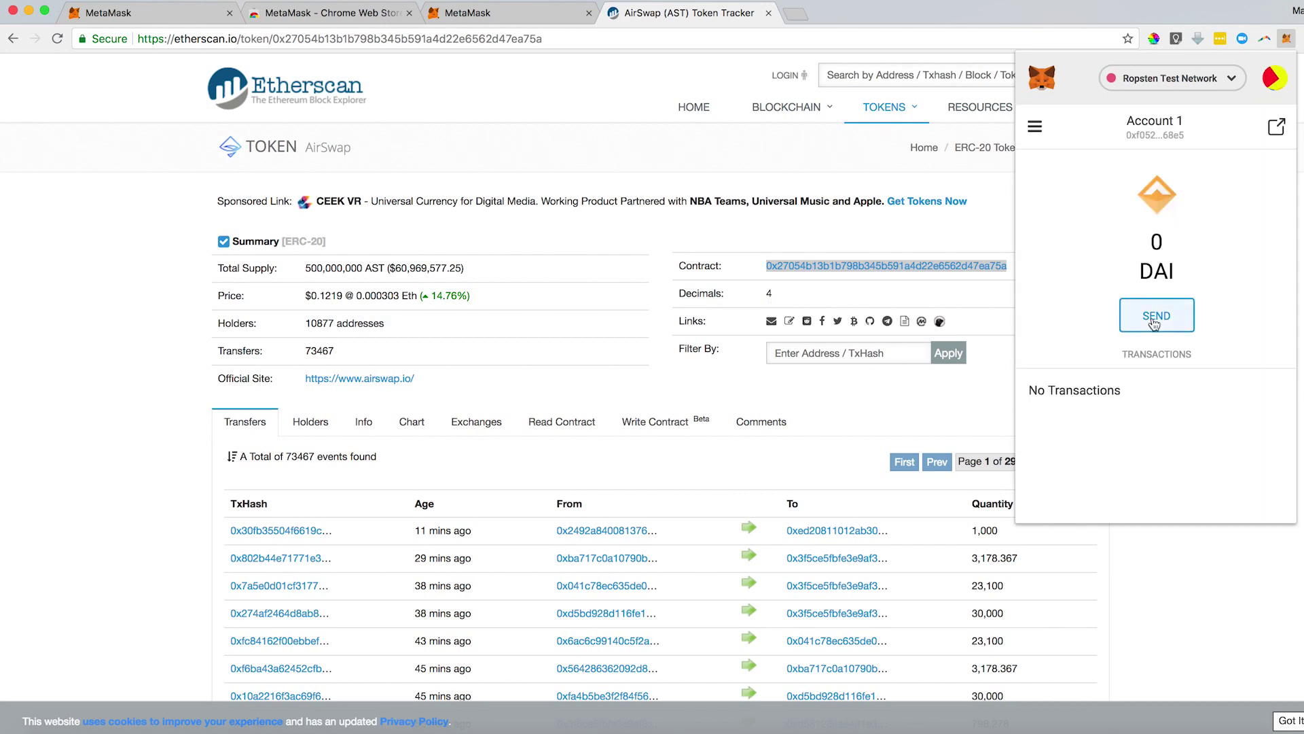
Start sending 10 DAI and bring up its gas settings.
click(1168, 323)
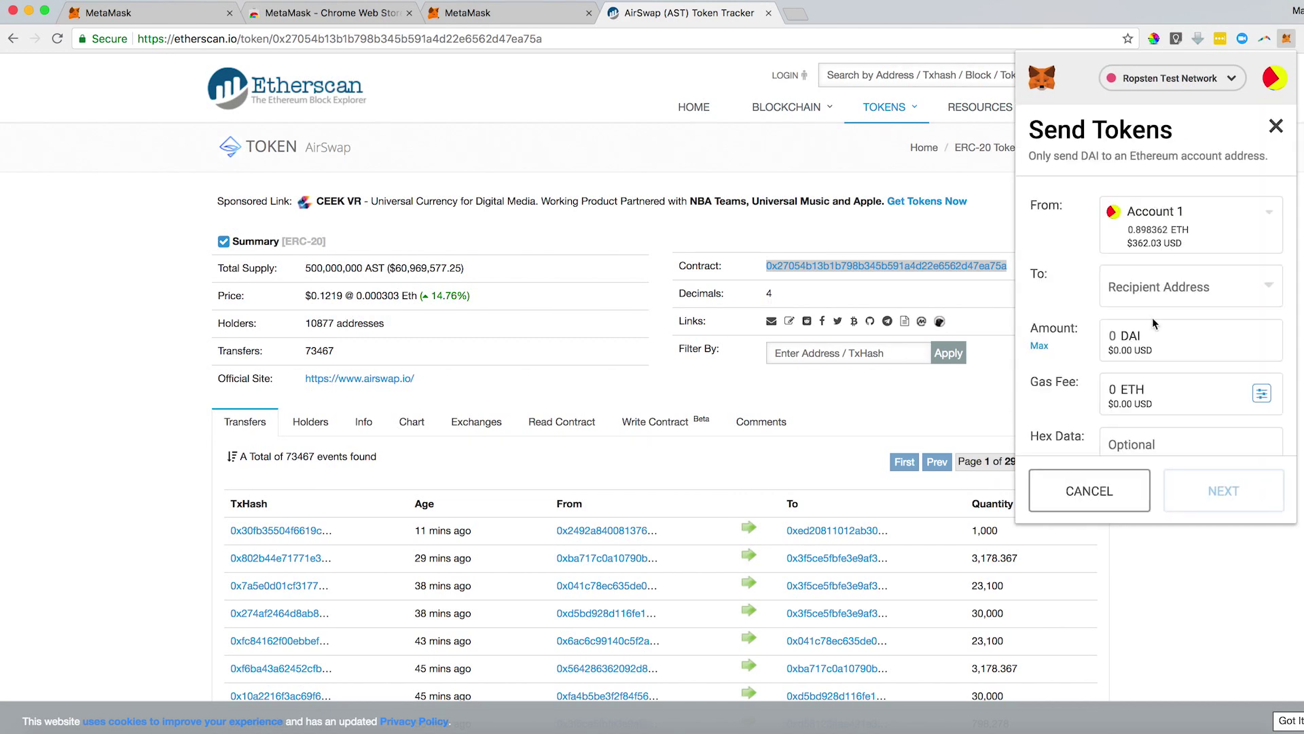
click(1118, 352)
text(10)
click(1260, 392)
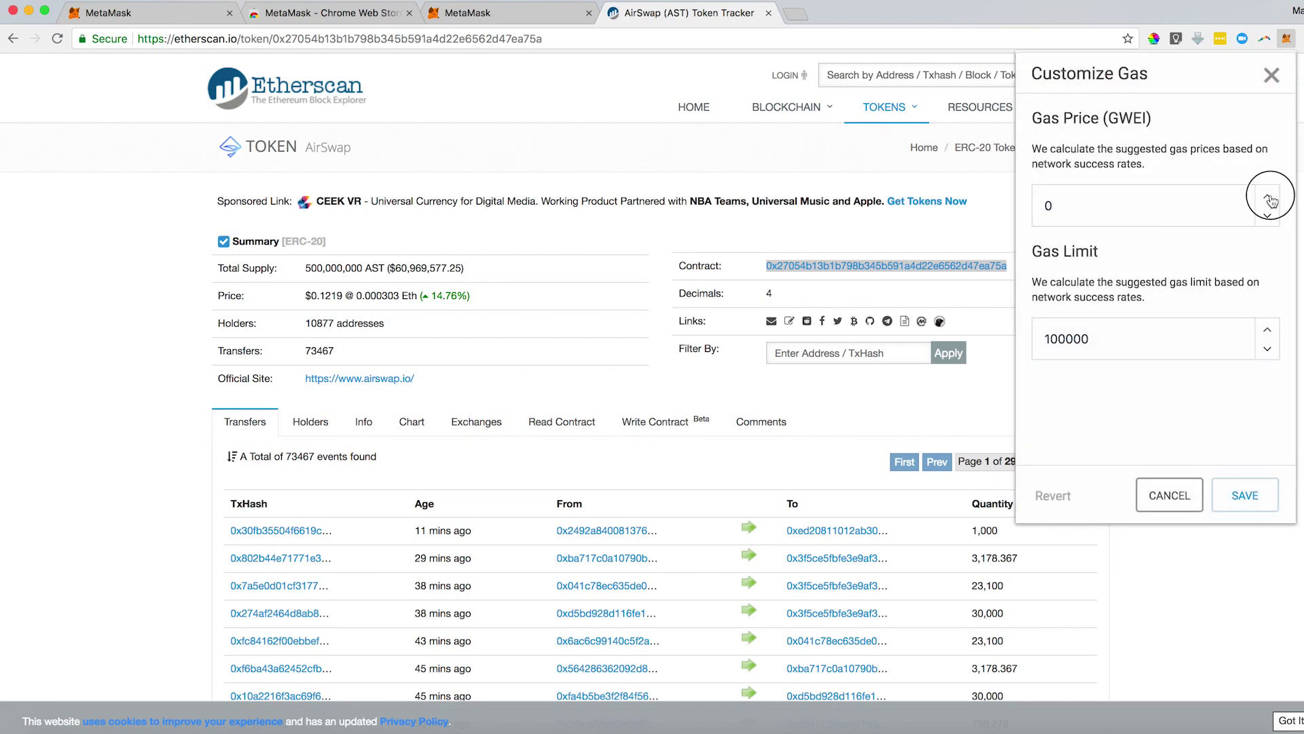